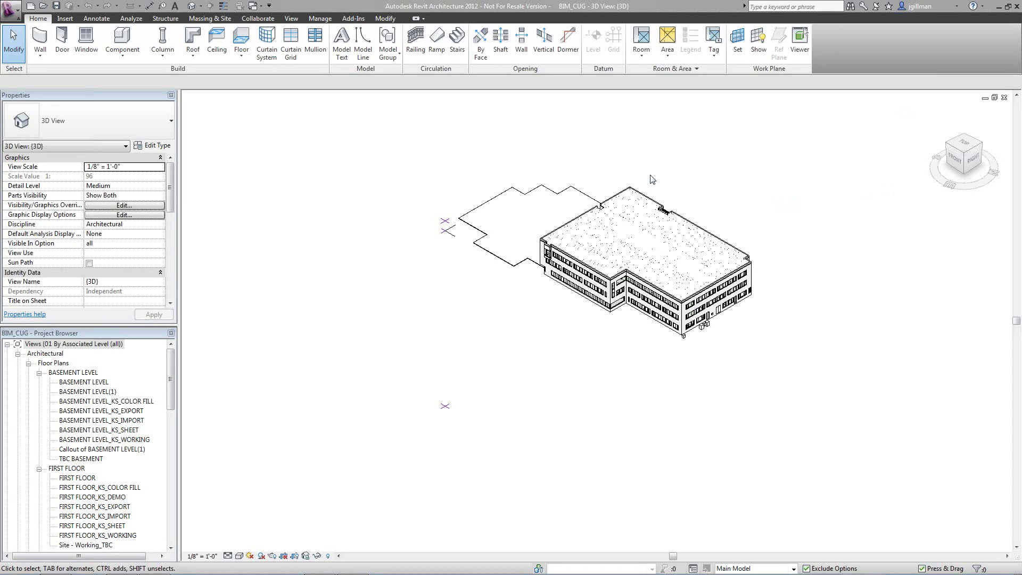
Open the Site - Working_TBC floor plan from the Project Browser's floor plan list
{"action": "left_click", "coordinate": [89, 440]}
{"action": "scroll", "coordinate": [89, 441], "scroll_direction": "down", "scroll_amount": 3}
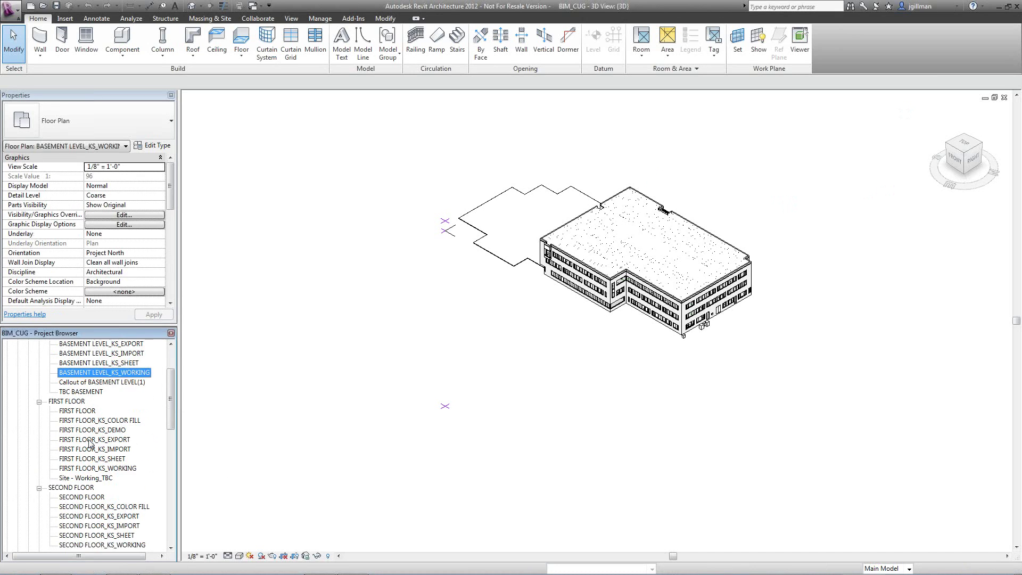
{"action": "double_click", "coordinate": [91, 421]}
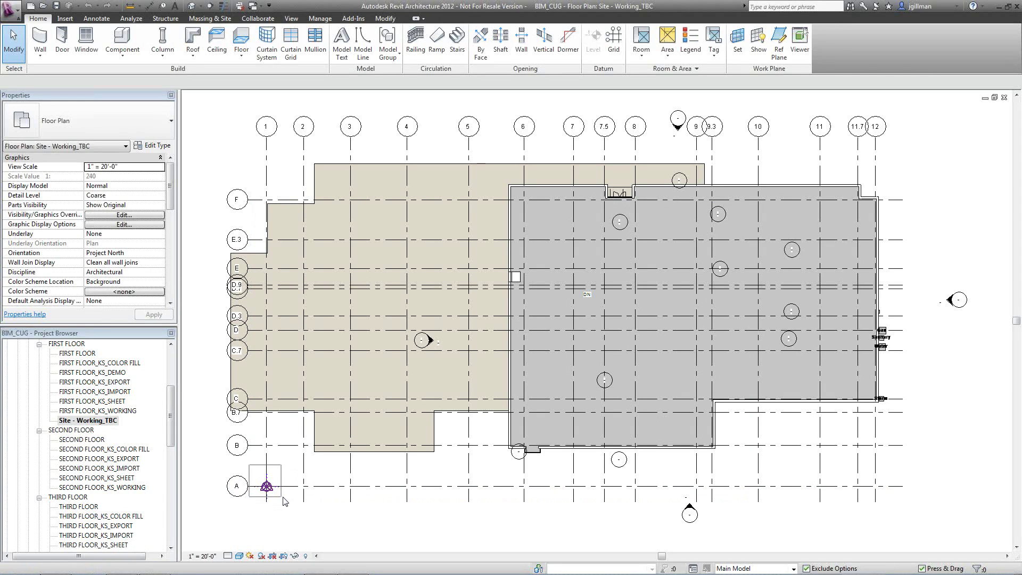
Filter the grid A/1 selection down to the Survey Point and drag it beside the project base point
{"action": "left_click", "coordinate": [266, 485]}
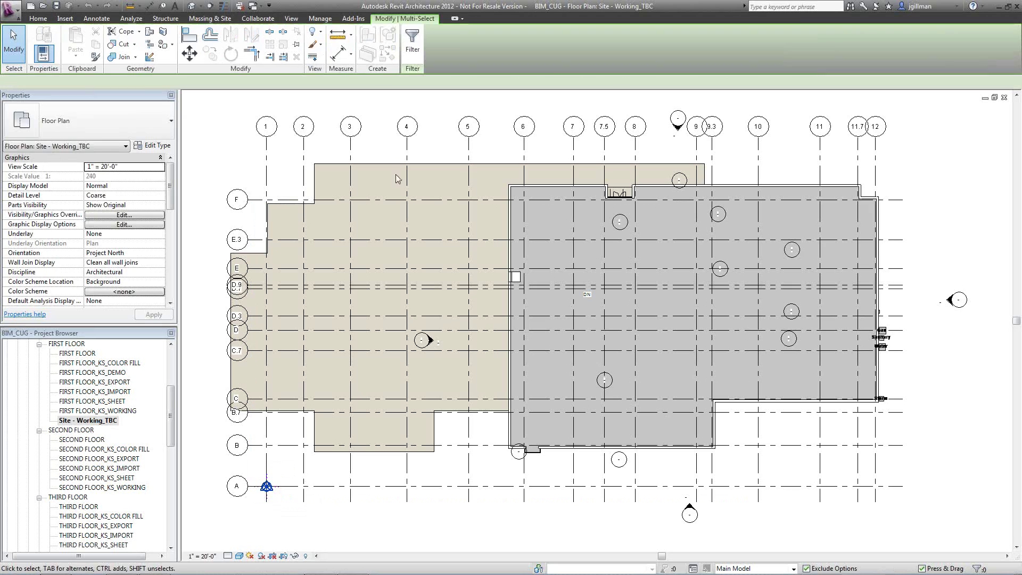
{"action": "left_click", "coordinate": [412, 39]}
{"action": "left_click_drag", "start_coordinate": [115, 267], "coordinate": [226, 219]}
{"action": "left_click", "coordinate": [125, 245]}
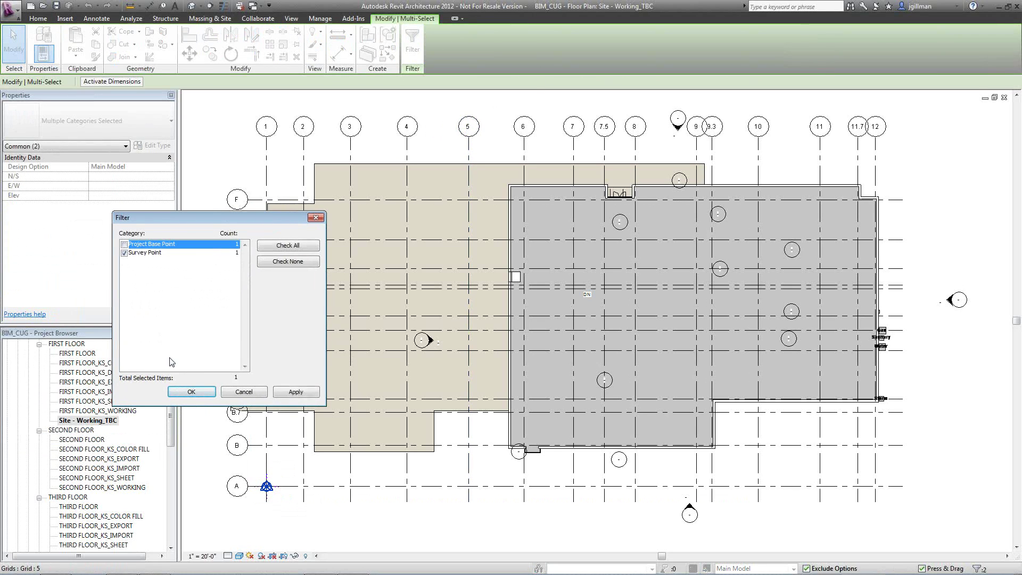
{"action": "left_click", "coordinate": [191, 392]}
{"action": "left_click_drag", "start_coordinate": [276, 482], "coordinate": [288, 473]}
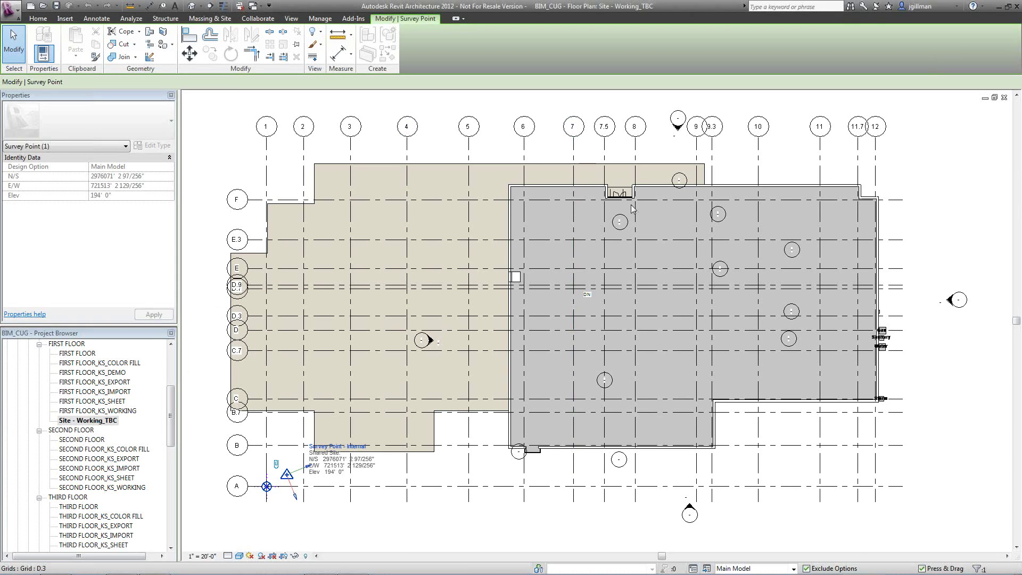
Select all exterior elevation marker instances in the entire project and delete them
{"action": "left_click", "coordinate": [678, 180]}
{"action": "right_click", "coordinate": [685, 179]}
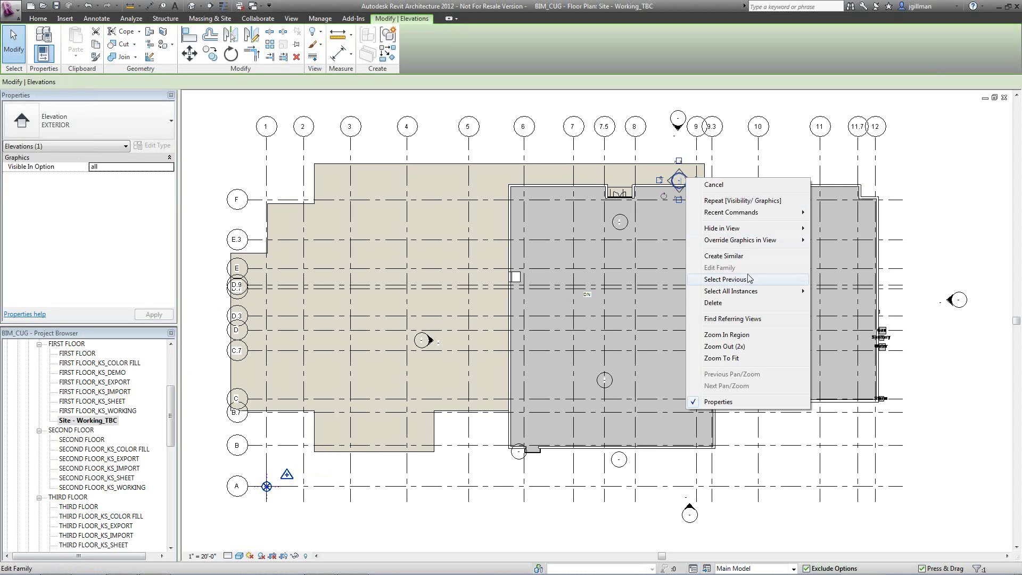
{"action": "mouse_move", "coordinate": [745, 291]}
{"action": "left_click", "coordinate": [833, 304]}
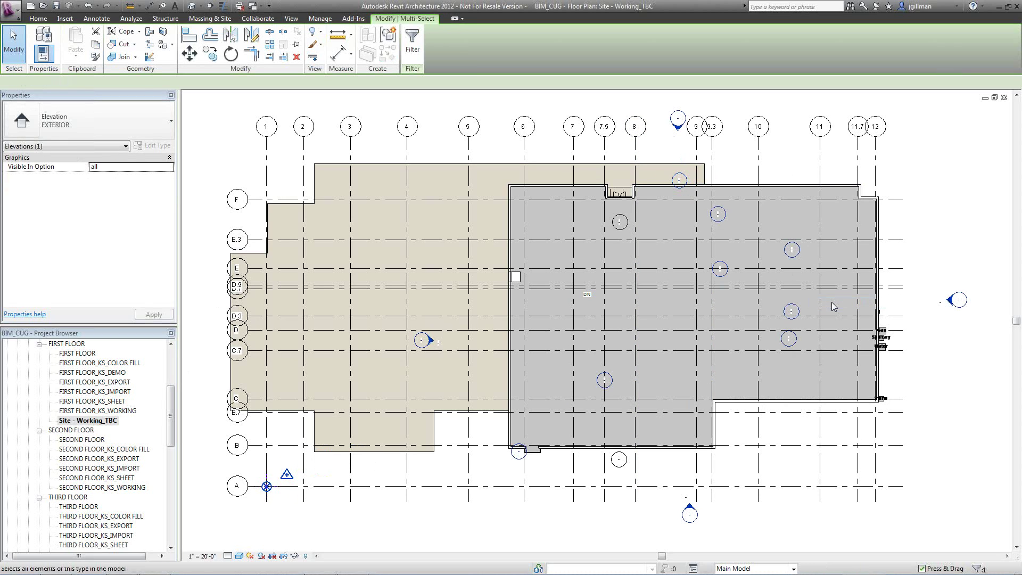
{"action": "key", "text": "Delete"}
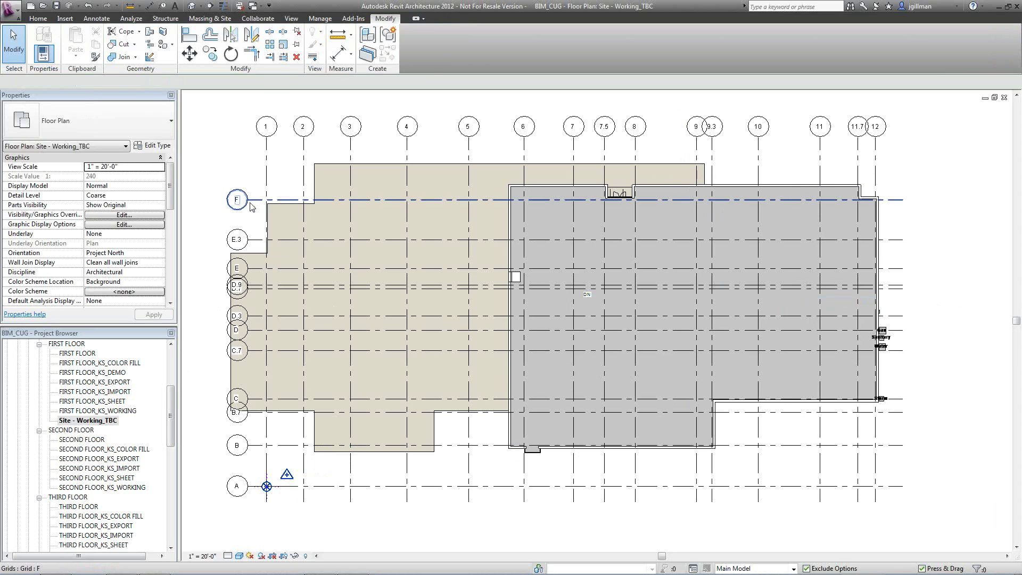
Pan the site plan so grid bubbles F through A show fully
{"action": "left_click", "coordinate": [251, 205]}
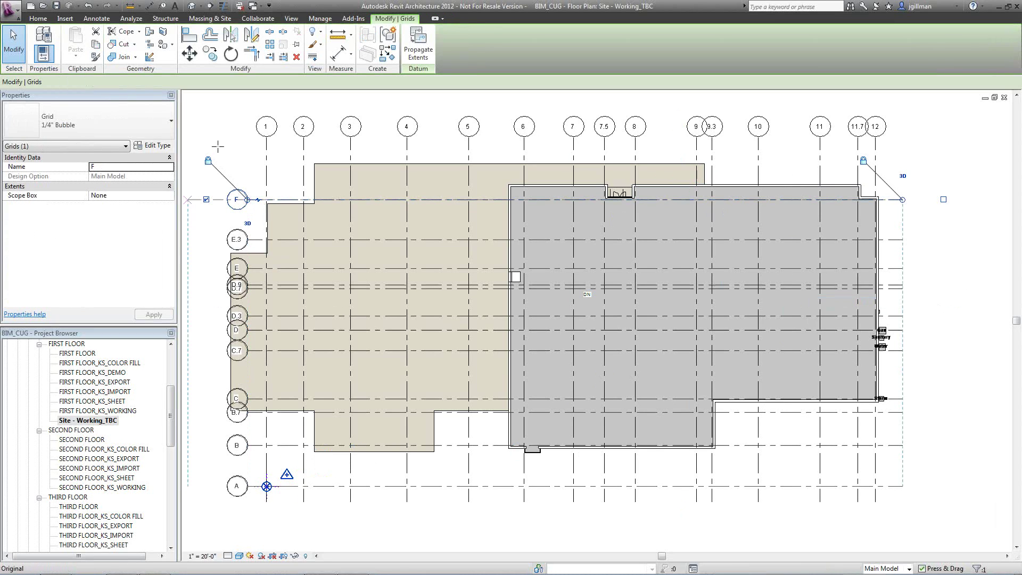
{"action": "left_click", "coordinate": [218, 145]}
{"action": "middle_click_drag", "start_coordinate": [342, 186], "coordinate": [450, 211]}
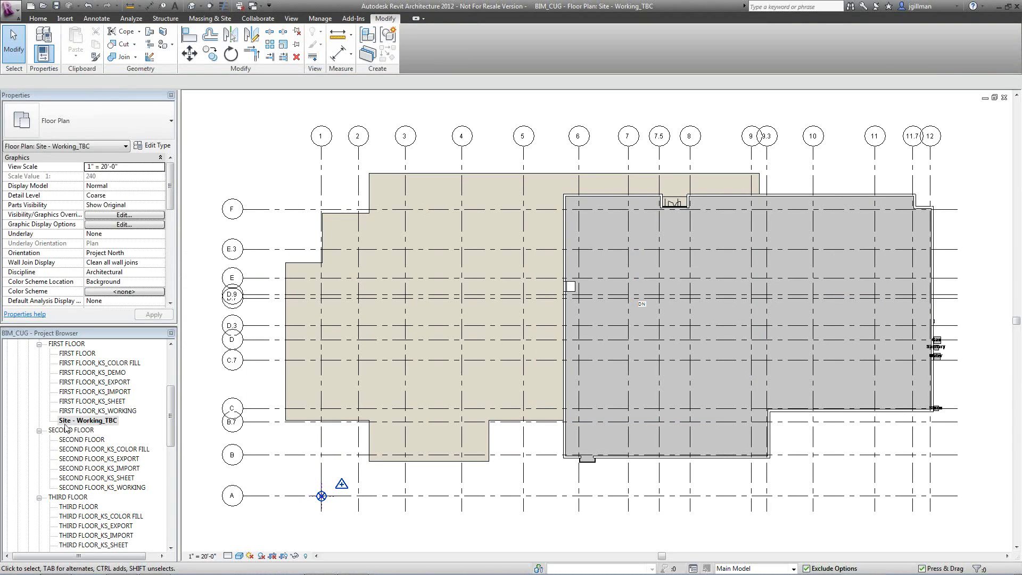
{"action": "left_click", "coordinate": [78, 411]}
Open the '3d for Export to Civil' 3D view and orbit around the building and slab
{"action": "scroll", "coordinate": [78, 419], "scroll_direction": "down", "scroll_amount": 3}
{"action": "scroll", "coordinate": [79, 420], "scroll_direction": "down", "scroll_amount": 5}
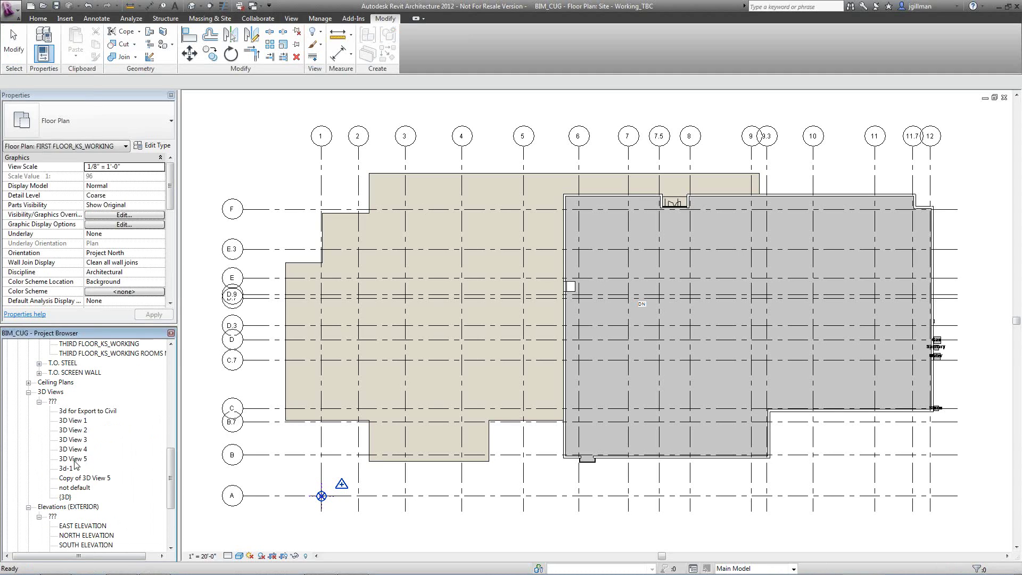
{"action": "left_click", "coordinate": [68, 499]}
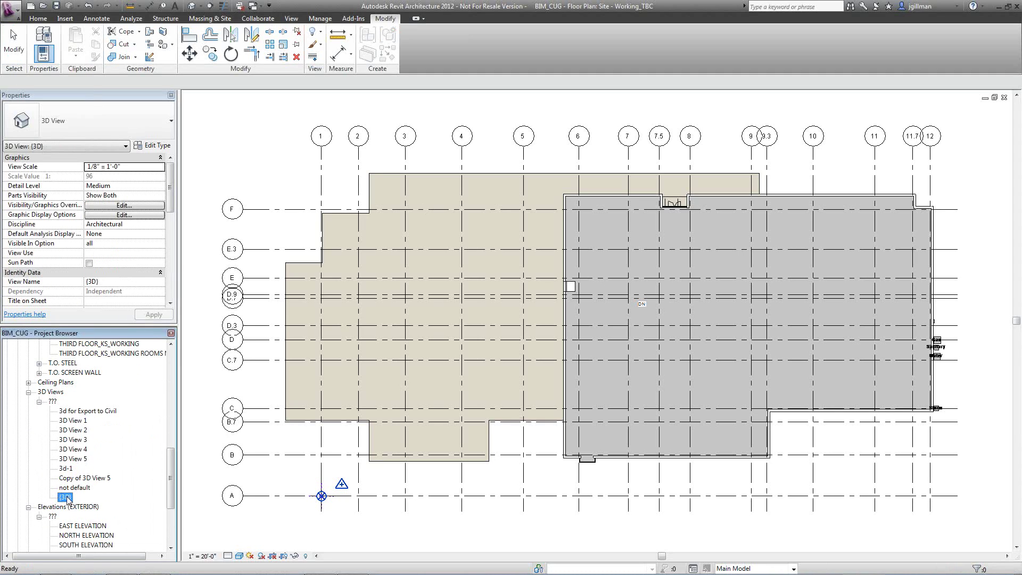
{"action": "left_click", "coordinate": [84, 412]}
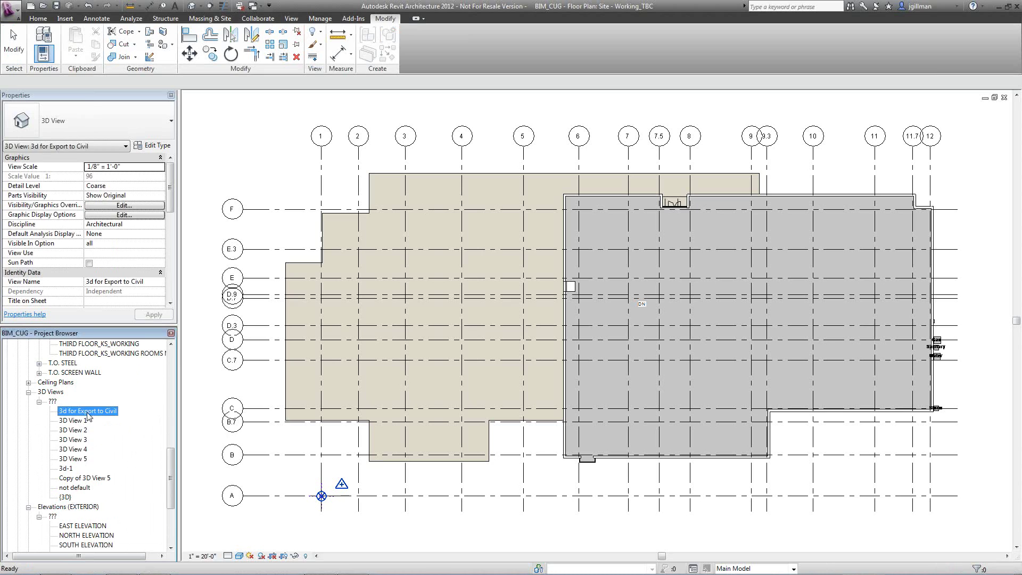
{"action": "double_click", "coordinate": [93, 412]}
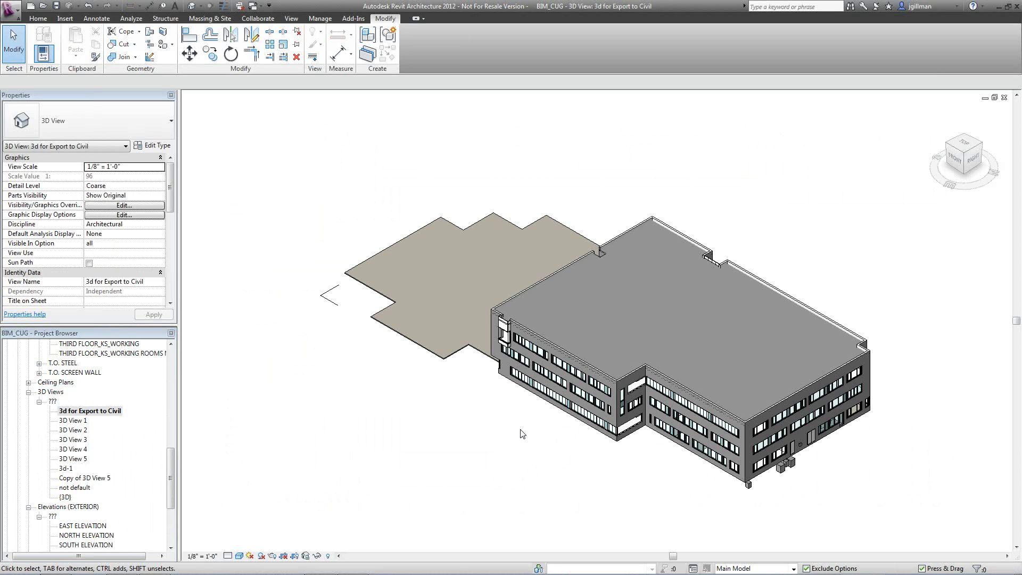
{"action": "middle_click_drag", "start_coordinate": [565, 415], "coordinate": [452, 415], "text": "shift"}
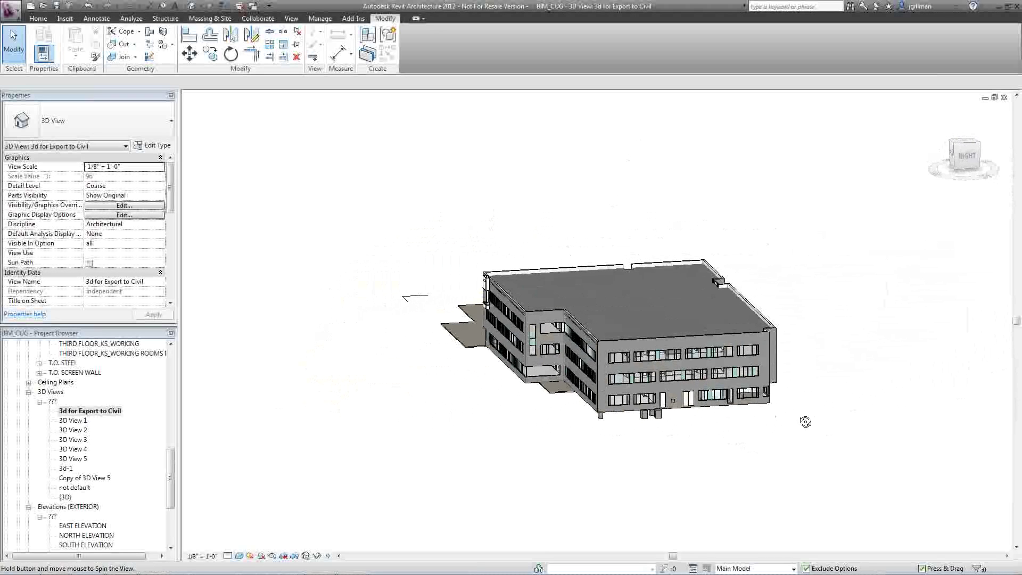
{"action": "middle_click_drag", "start_coordinate": [805, 422], "coordinate": [209, 414], "text": "shift"}
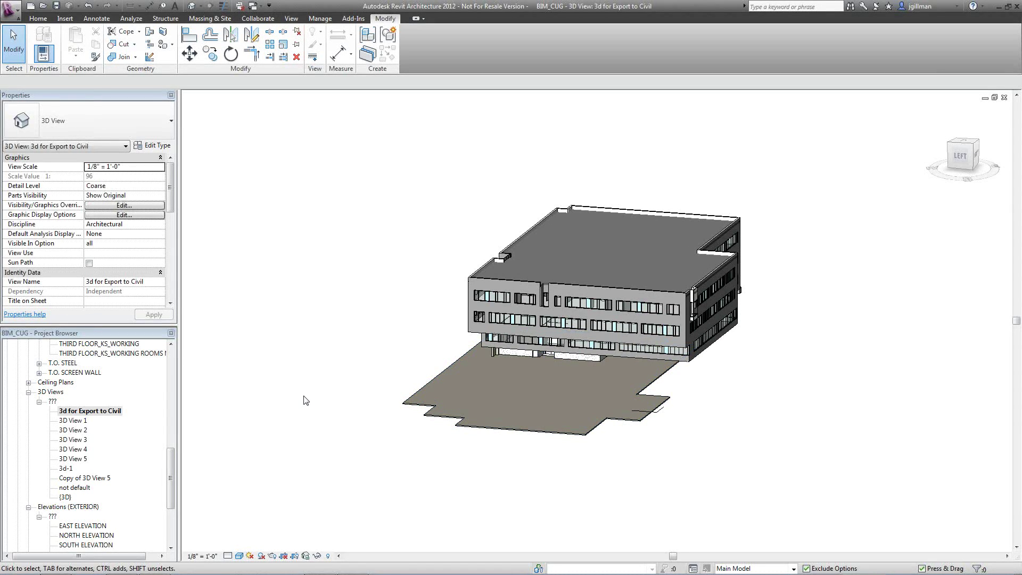
{"action": "left_click", "coordinate": [10, 9]}
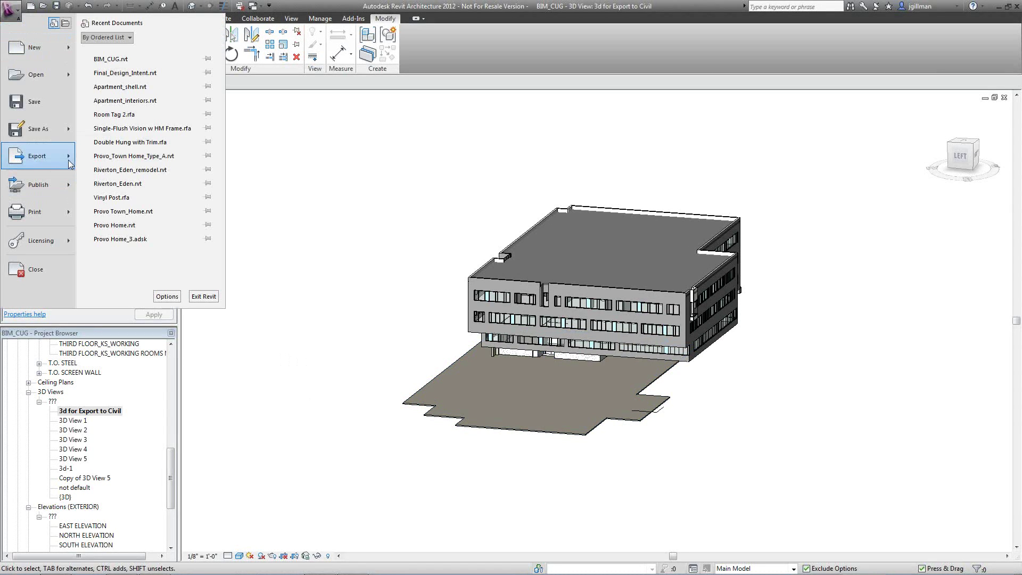
Start an Export > Building Site for the '3d for Export to Civil' view
{"action": "mouse_move", "coordinate": [70, 162]}
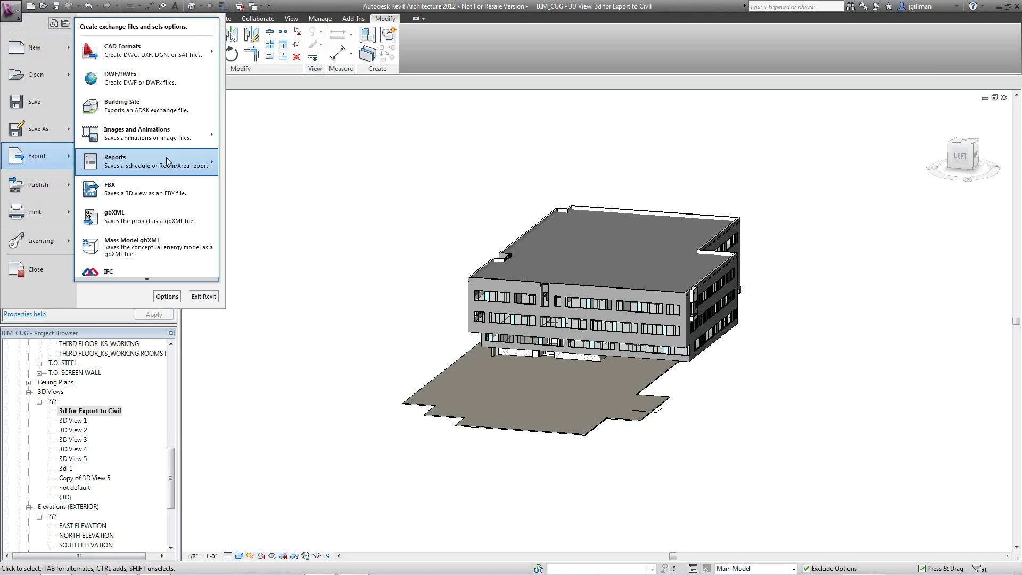
{"action": "left_click", "coordinate": [190, 107]}
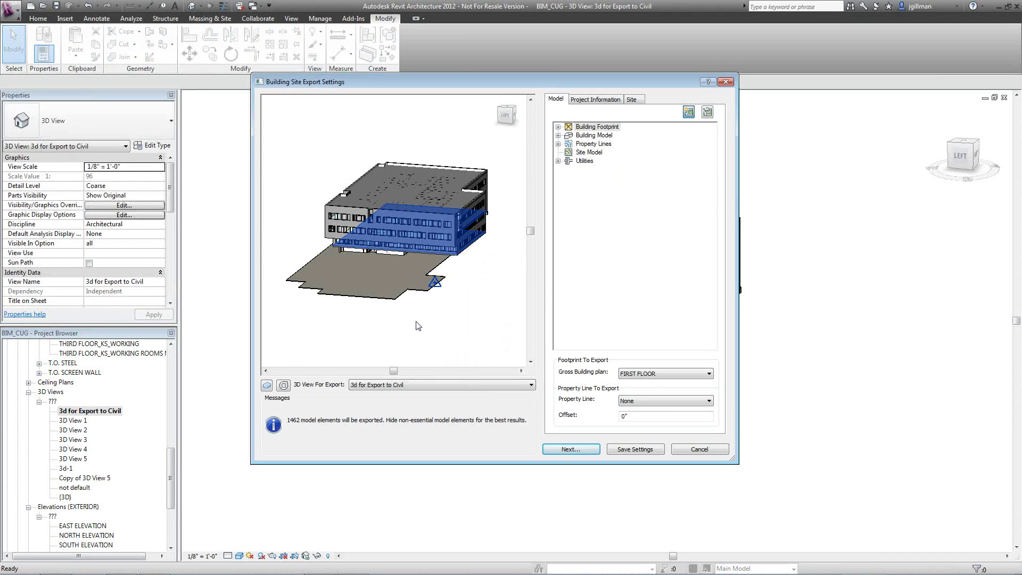
{"action": "middle_click_drag", "start_coordinate": [490, 274], "coordinate": [281, 192], "text": "shift"}
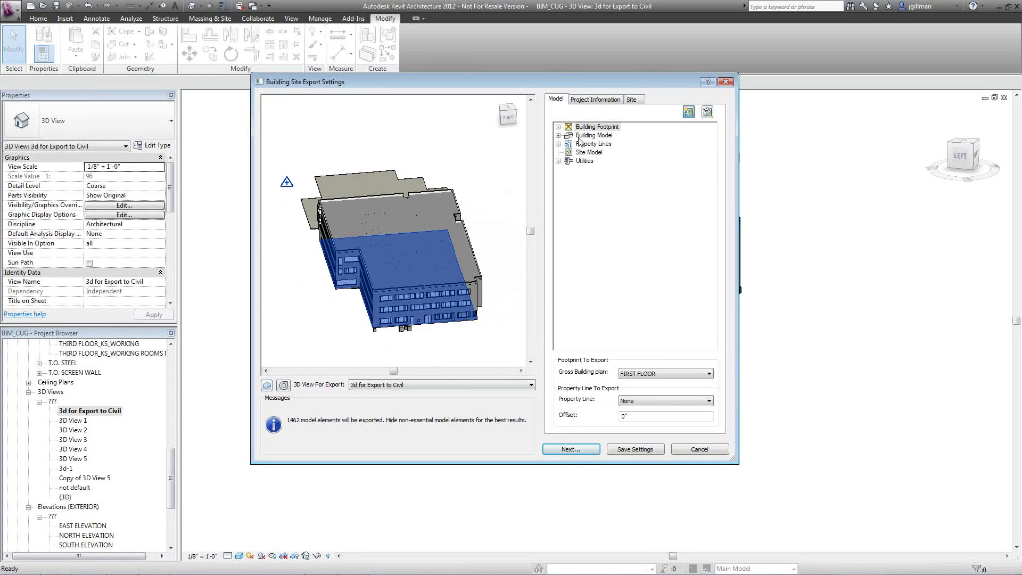
Expand Building Footprint, Building Model, Property Lines and Utilities to review the five utility connections
{"action": "left_click", "coordinate": [558, 127]}
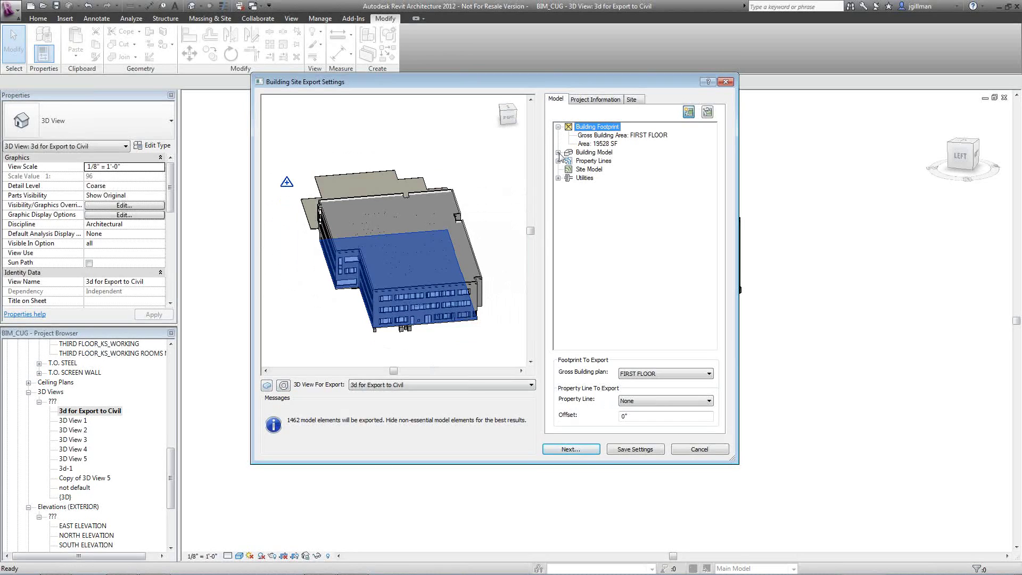
{"action": "left_click", "coordinate": [558, 152]}
{"action": "left_click", "coordinate": [558, 195]}
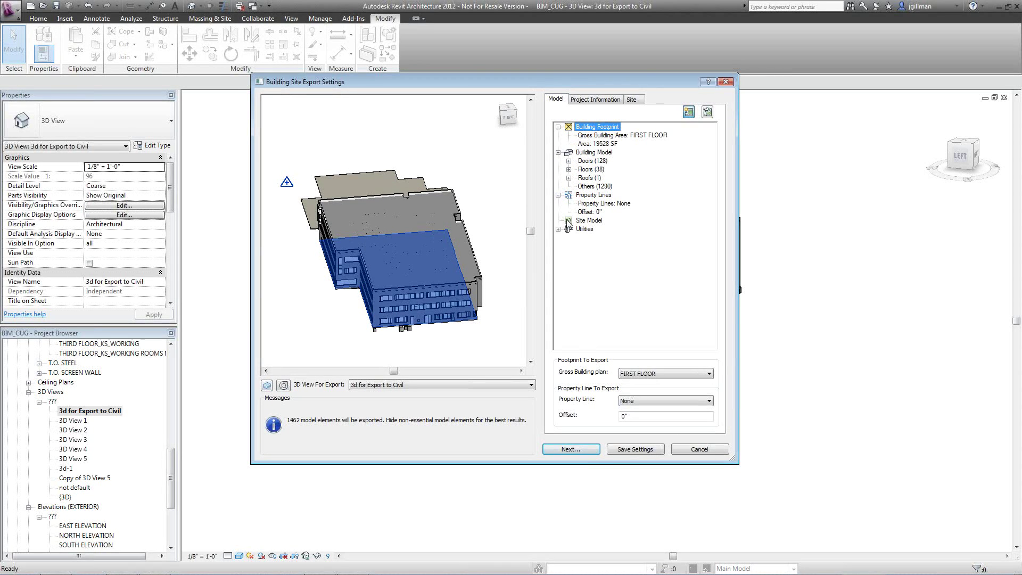
{"action": "left_click", "coordinate": [557, 229]}
{"action": "left_click", "coordinate": [568, 237]}
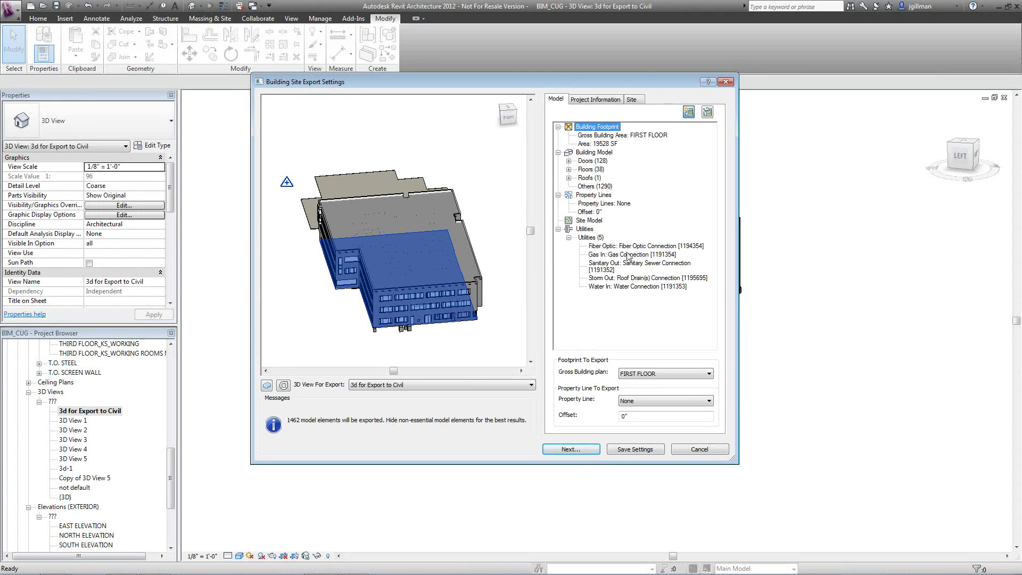
{"action": "left_click", "coordinate": [620, 283]}
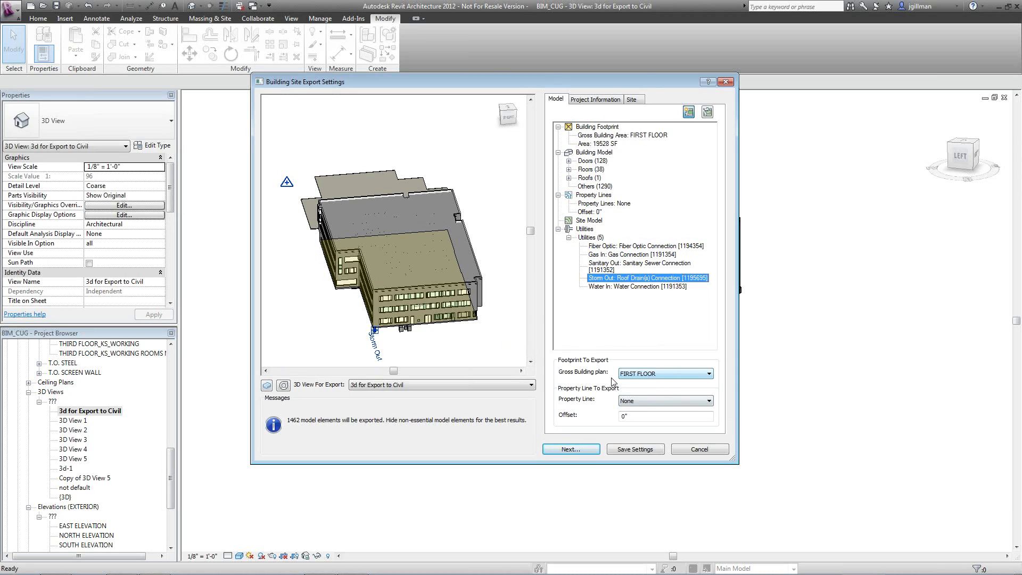
Keep FIRST FLOOR as the gross building plan and None as the property line
{"action": "left_click", "coordinate": [692, 375]}
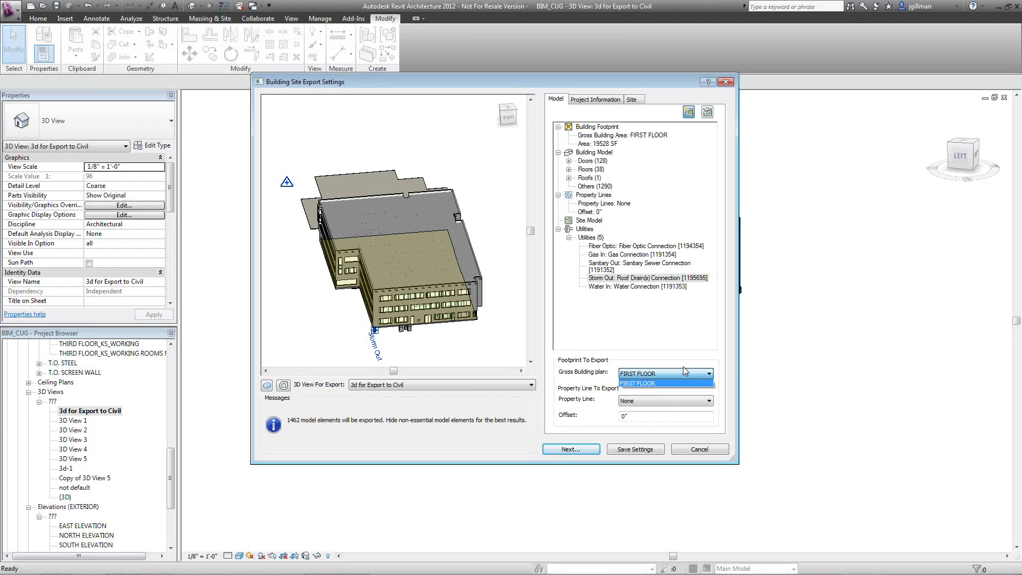
{"action": "left_click", "coordinate": [688, 368]}
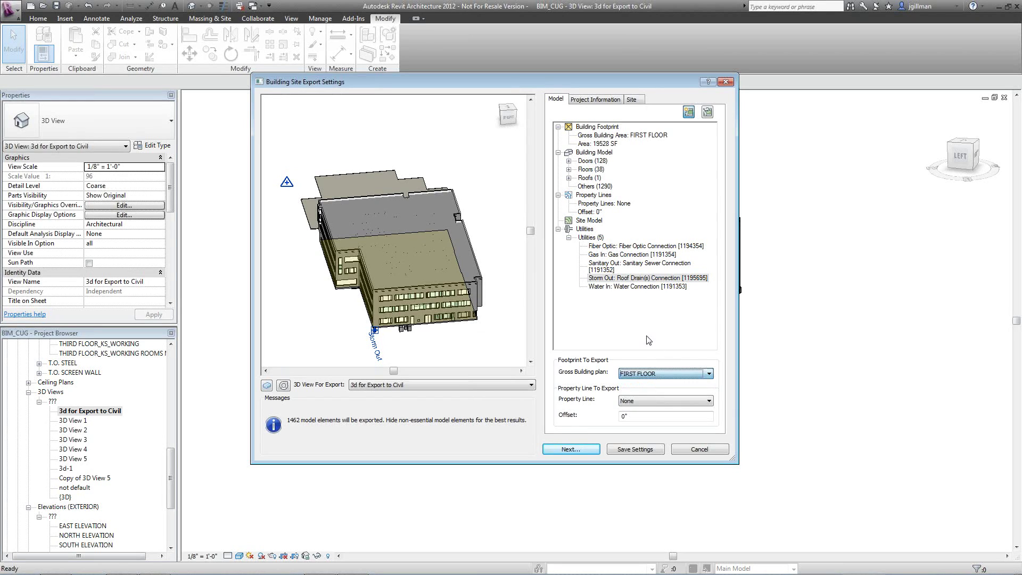
{"action": "left_click", "coordinate": [647, 401]}
{"action": "left_click", "coordinate": [650, 407]}
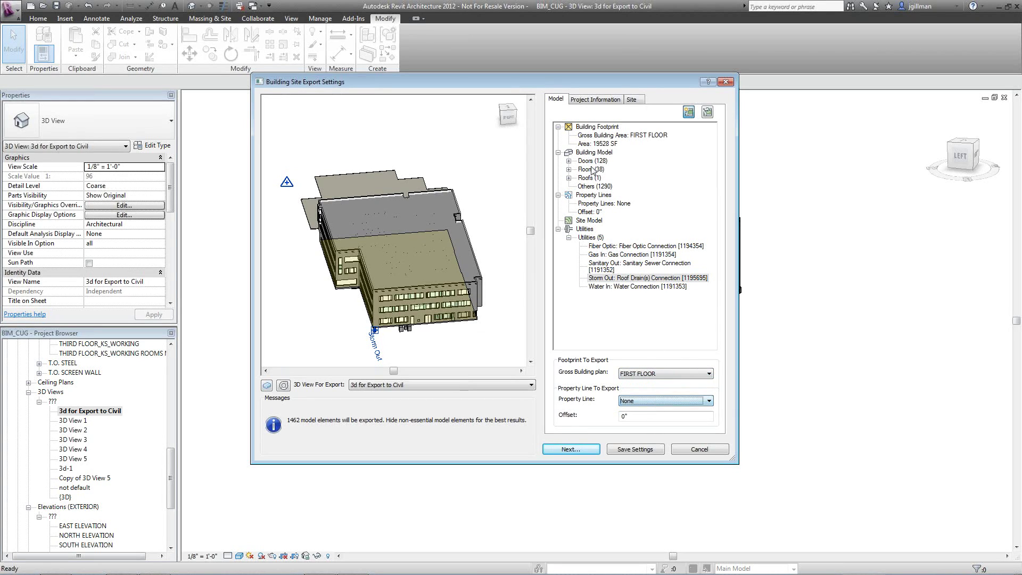
{"action": "left_click", "coordinate": [591, 100]}
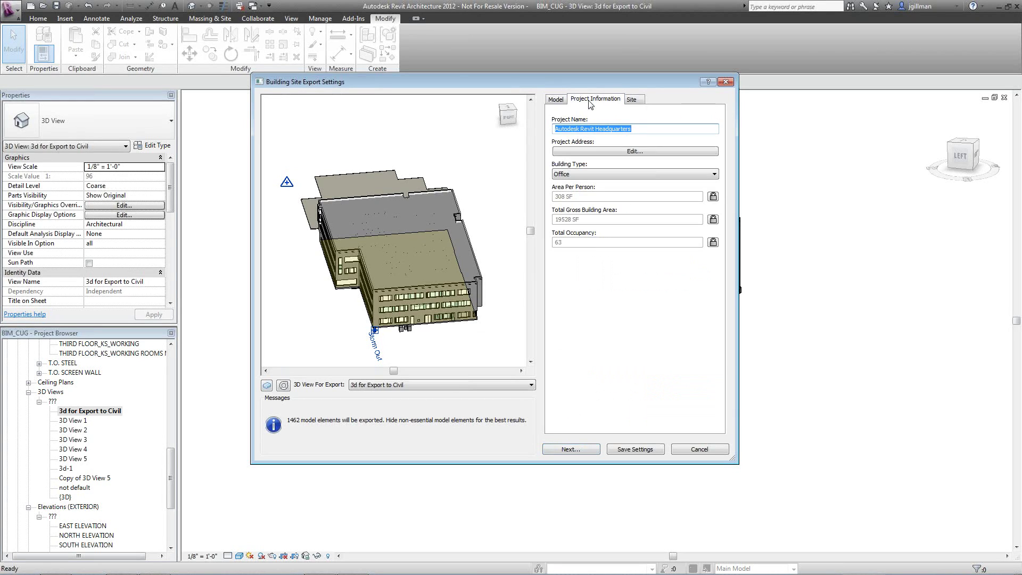
Switch the export building type to Dormitory and then back to Office
{"action": "left_click", "coordinate": [639, 129]}
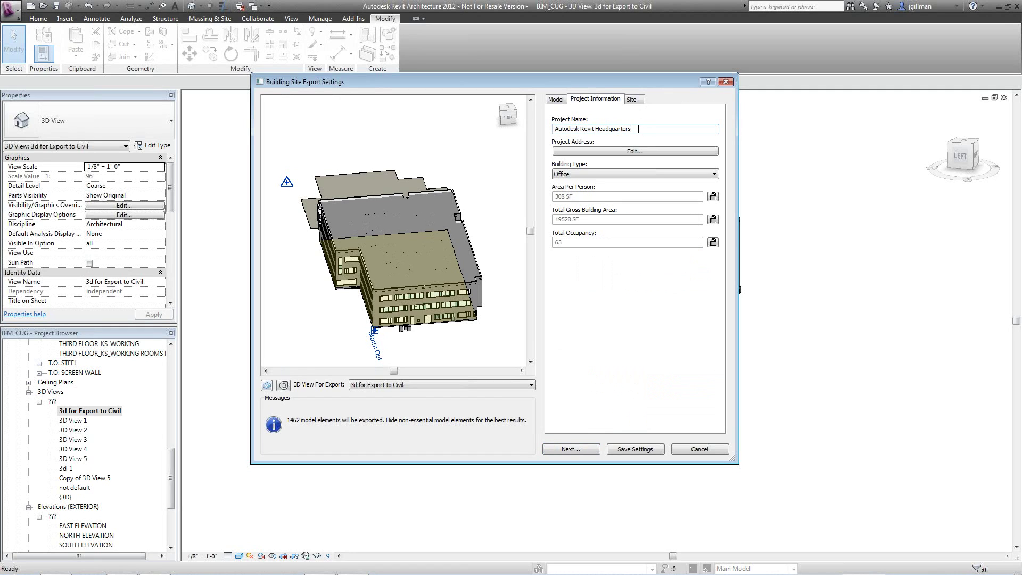
{"action": "left_click", "coordinate": [589, 176]}
{"action": "left_click", "coordinate": [589, 179]}
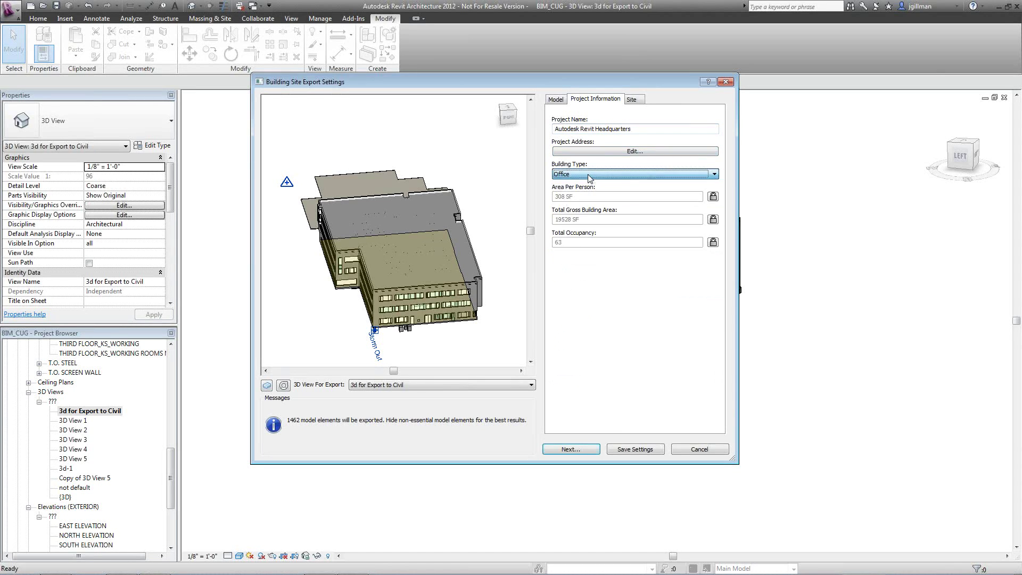
{"action": "left_click", "coordinate": [627, 178]}
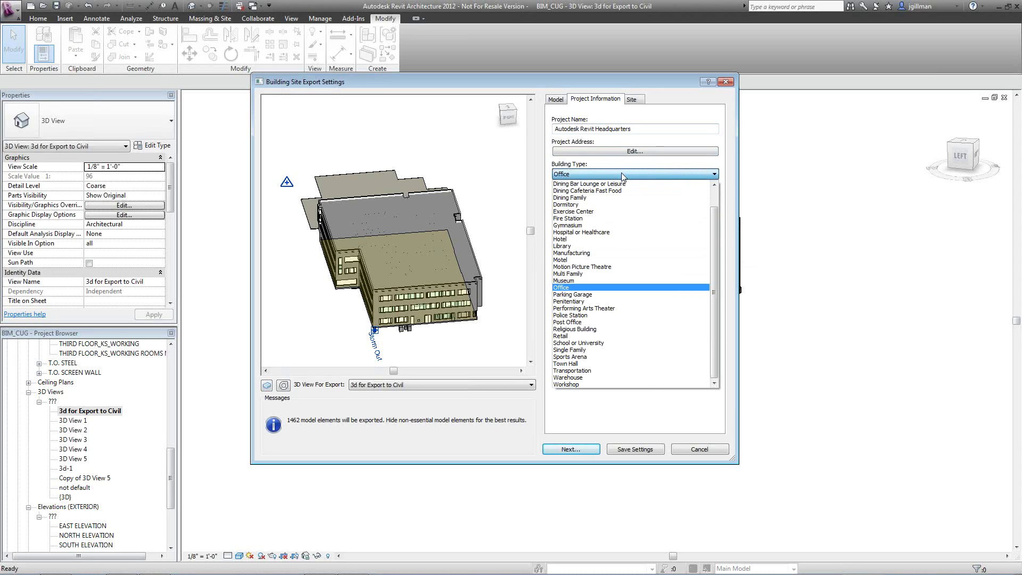
{"action": "left_click", "coordinate": [584, 205]}
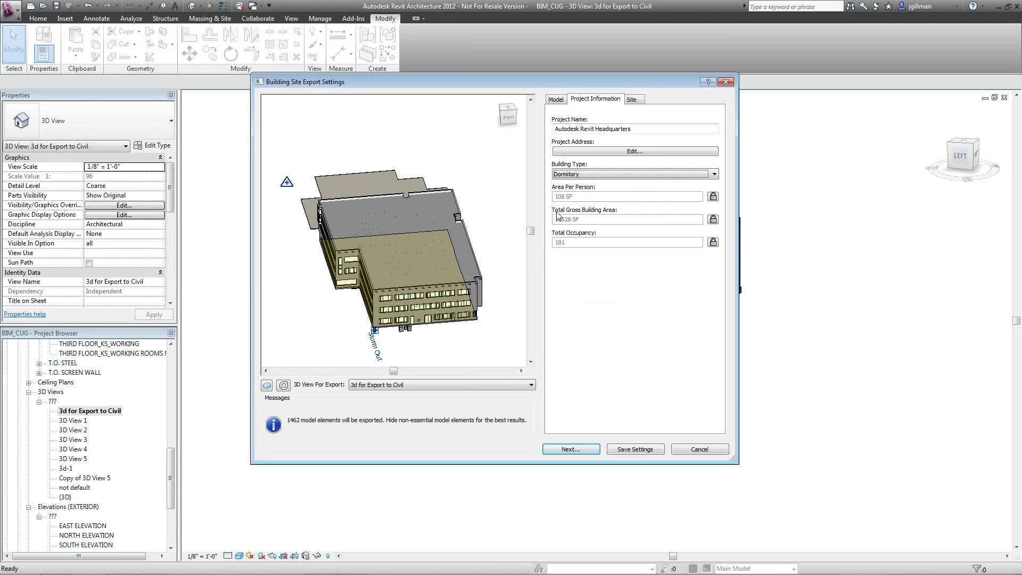
{"action": "left_click", "coordinate": [603, 178]}
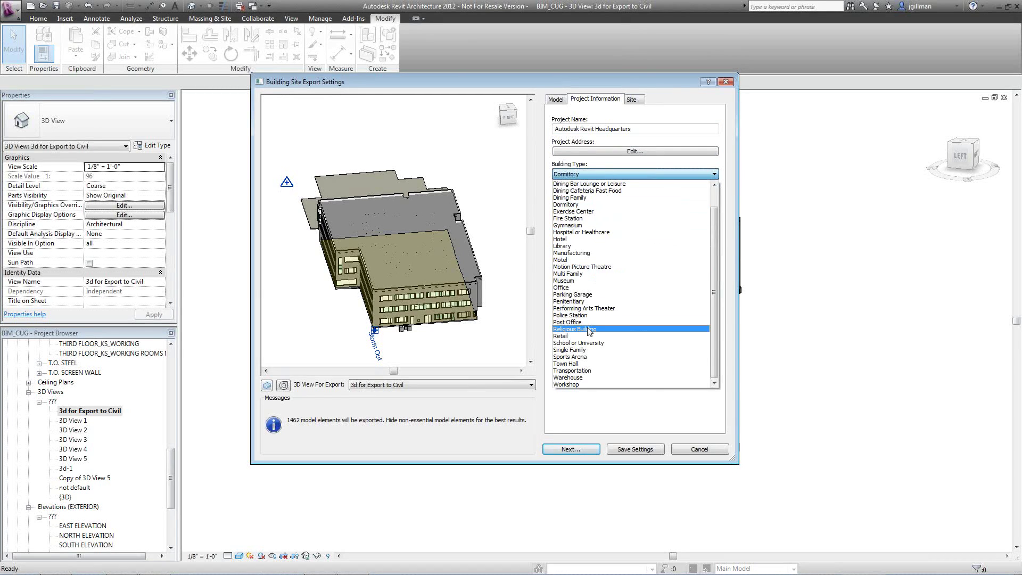
{"action": "left_click", "coordinate": [570, 288]}
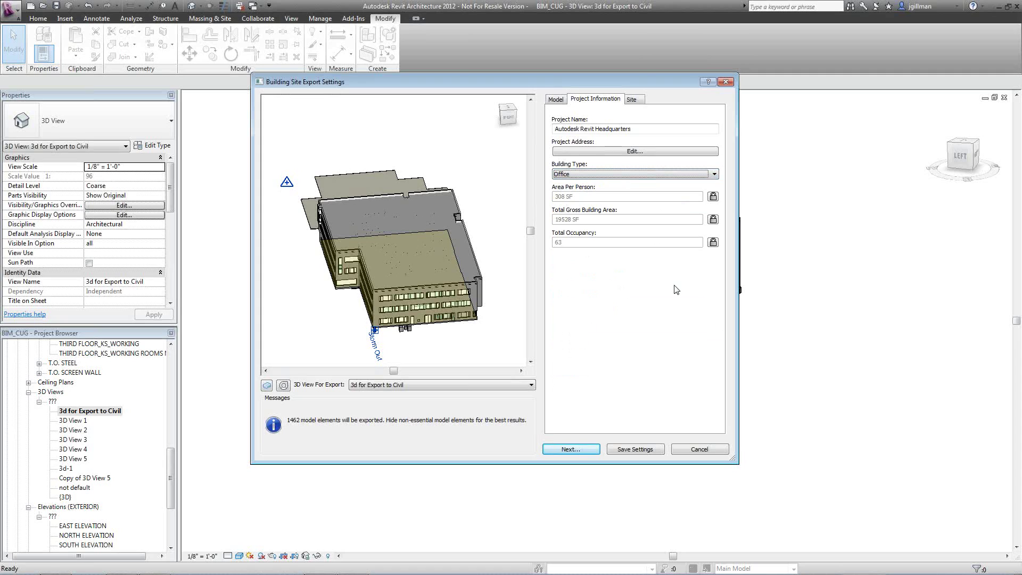
Unlock and relock the area per person, gross building area and occupancy values
{"action": "left_click", "coordinate": [713, 197]}
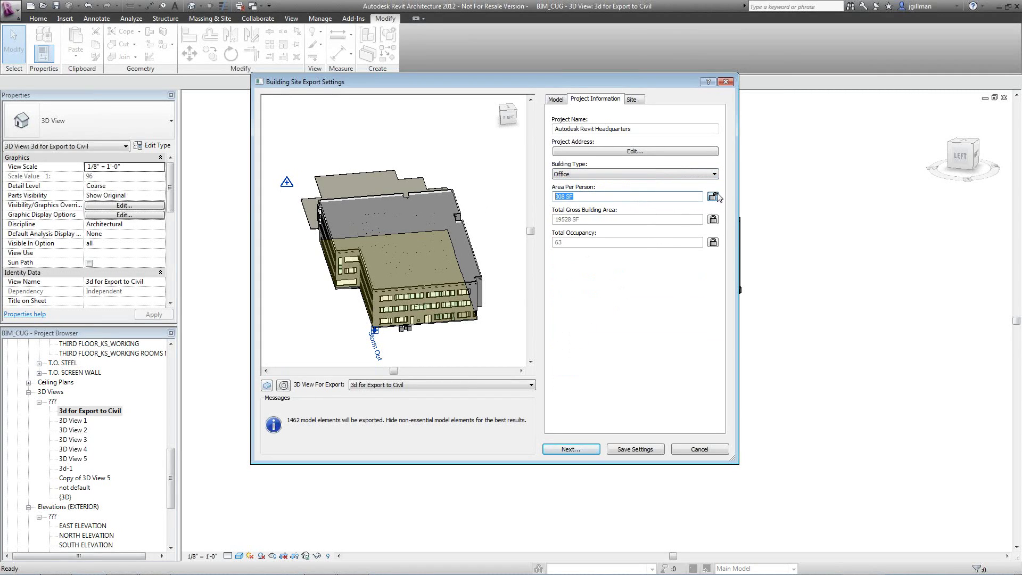
{"action": "left_click", "coordinate": [712, 220]}
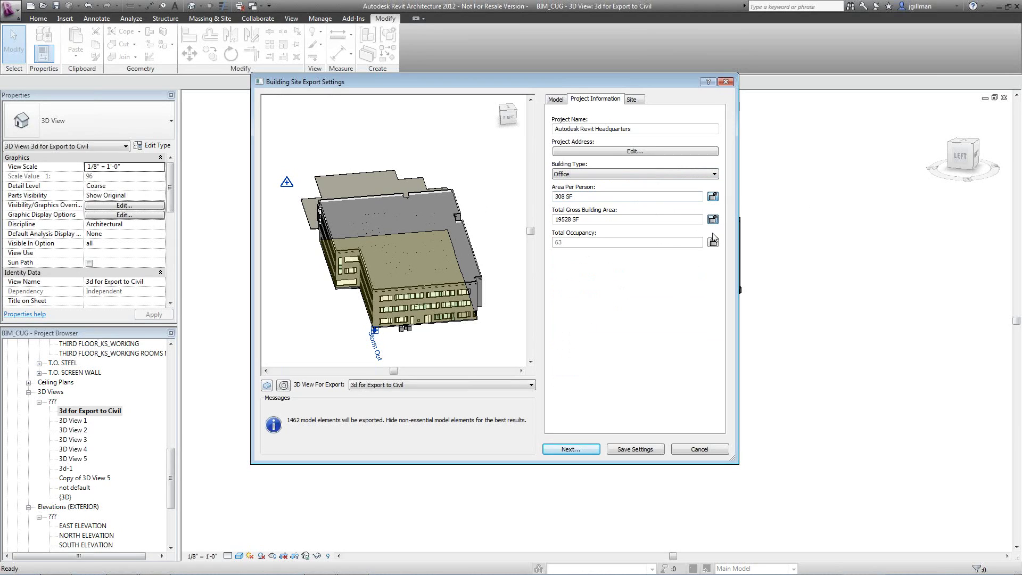
{"action": "left_click", "coordinate": [713, 242]}
{"action": "left_click", "coordinate": [713, 242]}
{"action": "left_click", "coordinate": [713, 219]}
{"action": "left_click", "coordinate": [713, 196]}
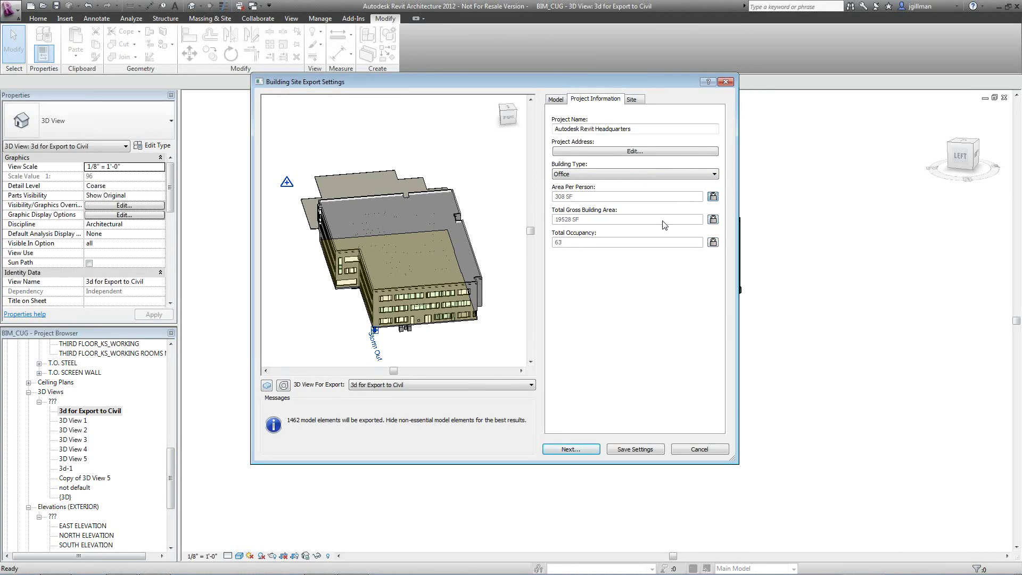
{"action": "left_click", "coordinate": [635, 100]}
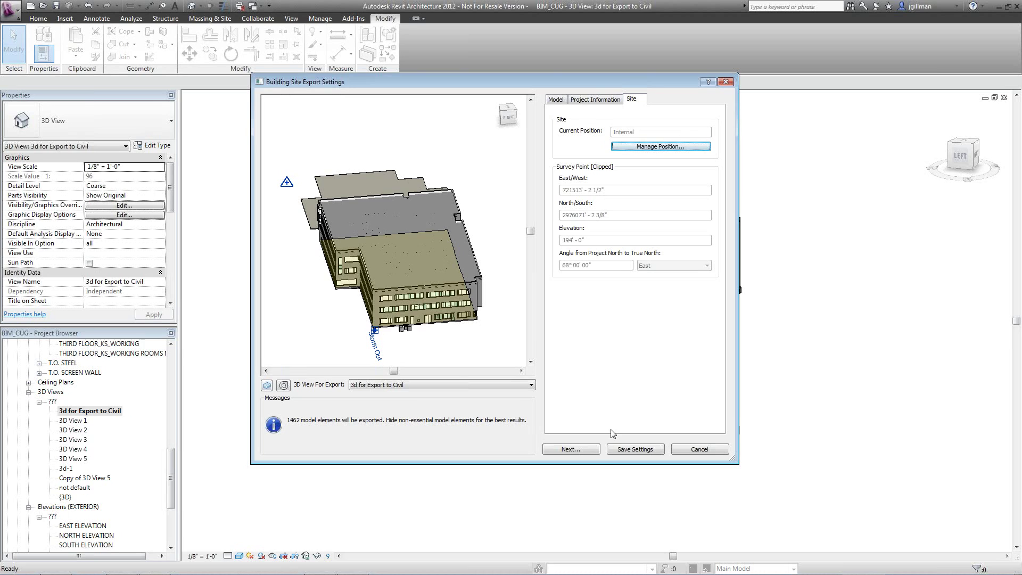
Review the survey point elevation 194' 0" and 68° true-north angle, then continue to saving
{"action": "left_click", "coordinate": [592, 450]}
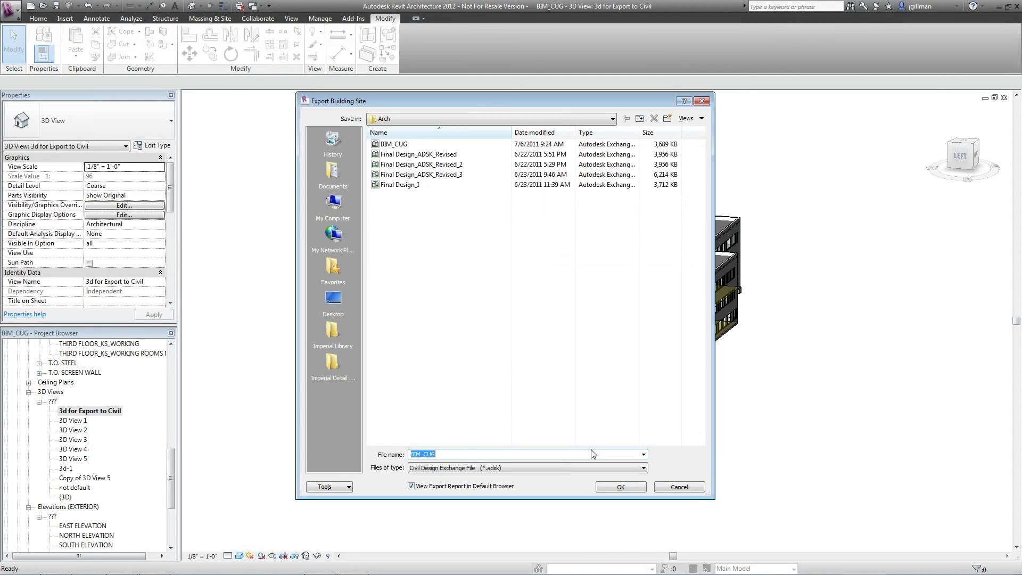
Save the building site export over the existing BIM_CUG.adsk file, confirming the overwrite
{"action": "left_click", "coordinate": [409, 145]}
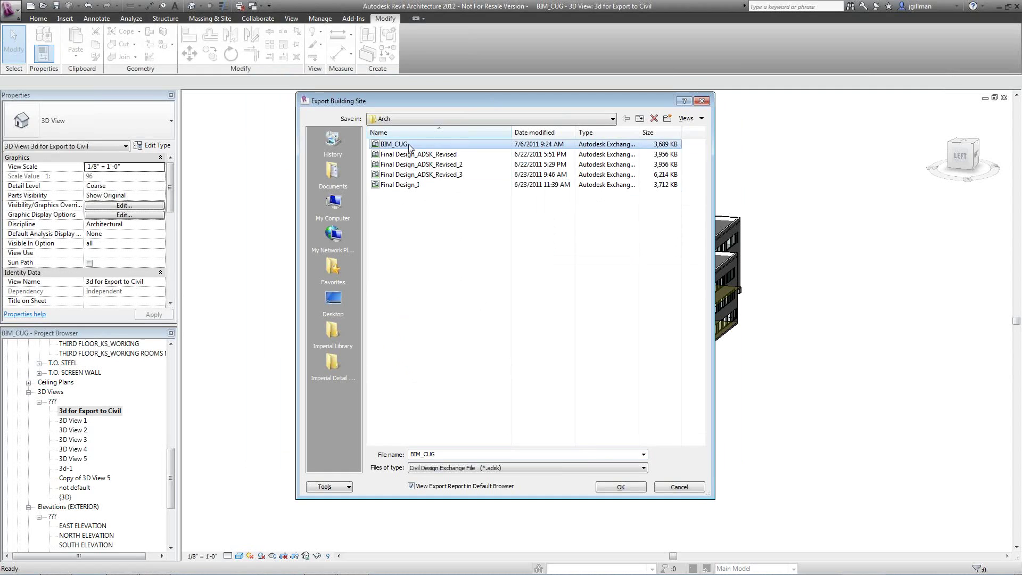
{"action": "left_click", "coordinate": [619, 487]}
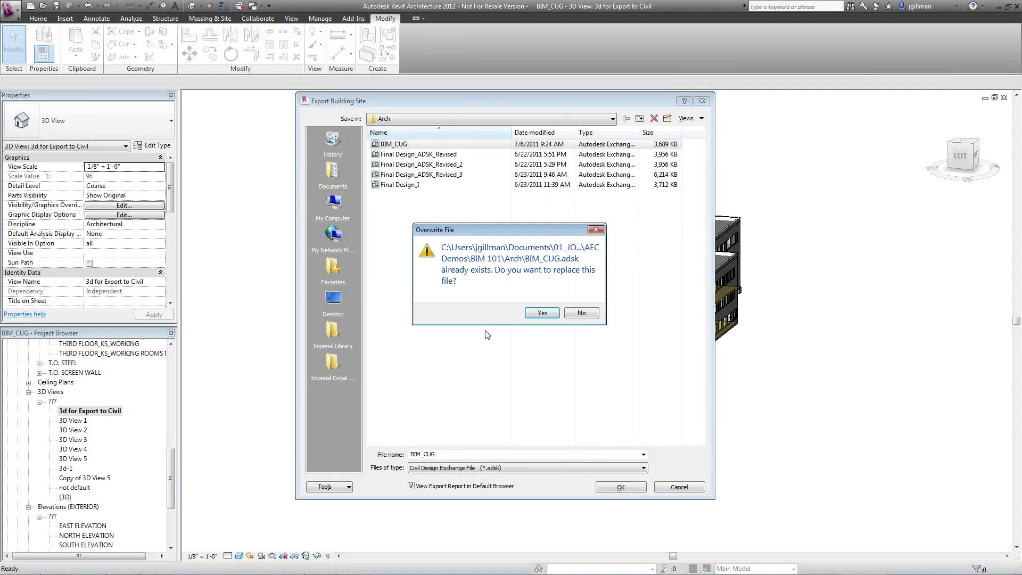
{"action": "left_click", "coordinate": [542, 313]}
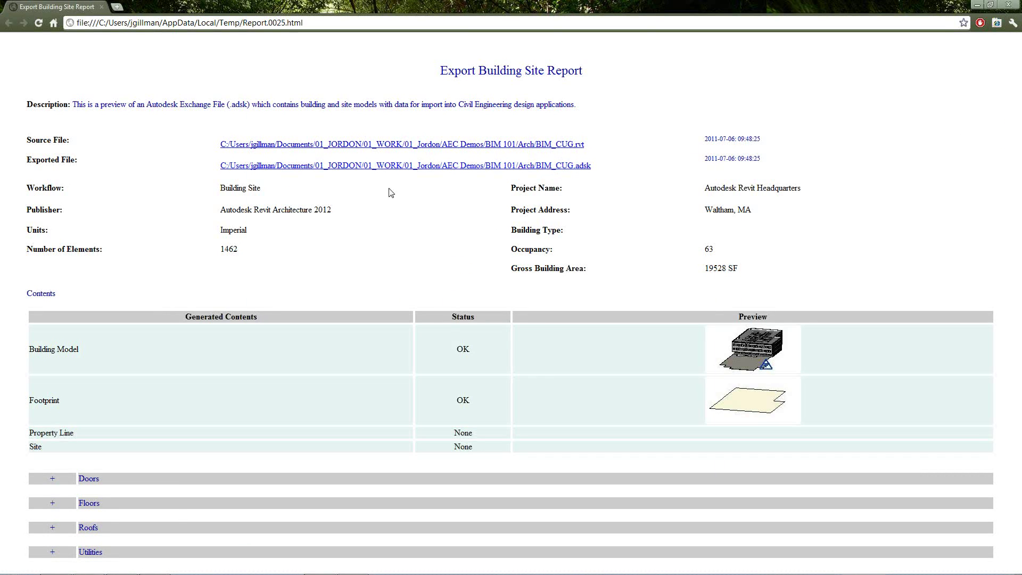
Expand the Doors, Floors, Roofs and Utilities lists in the export report, then close it
{"action": "left_click", "coordinate": [51, 481]}
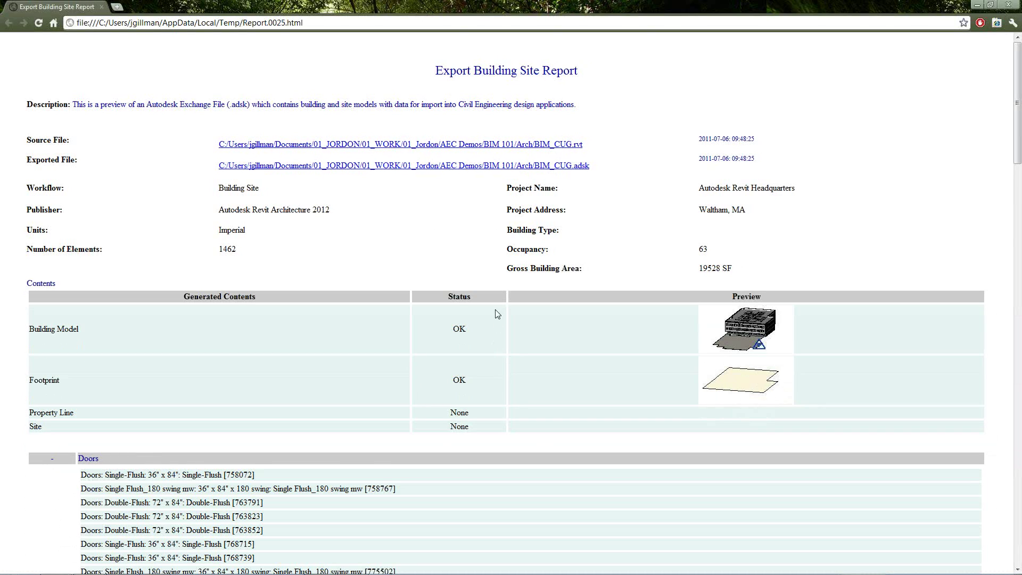
{"action": "scroll", "coordinate": [111, 487], "scroll_direction": "down", "scroll_amount": 6}
{"action": "scroll", "coordinate": [109, 489], "scroll_direction": "down", "scroll_amount": 20}
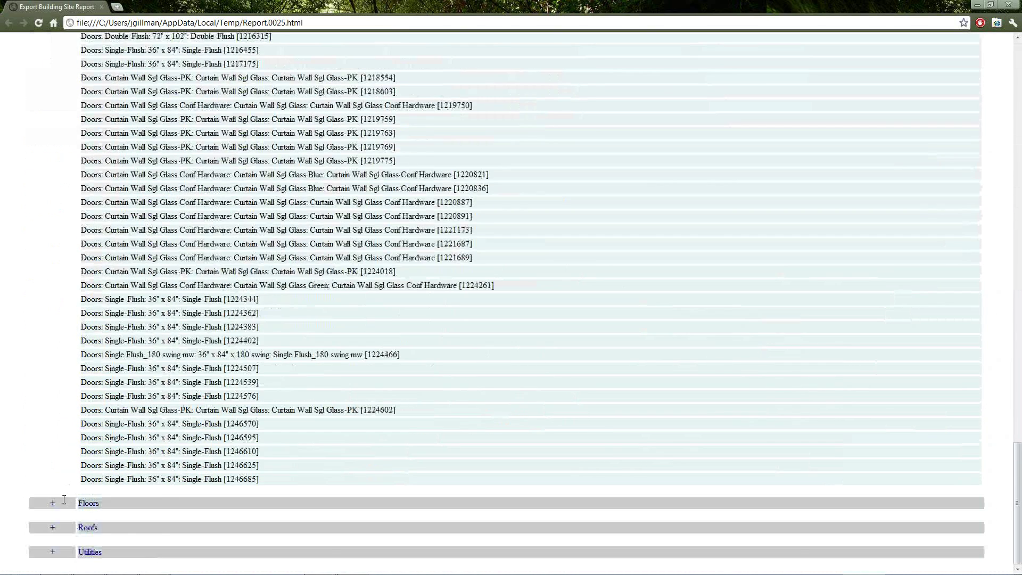
{"action": "left_click", "coordinate": [53, 502]}
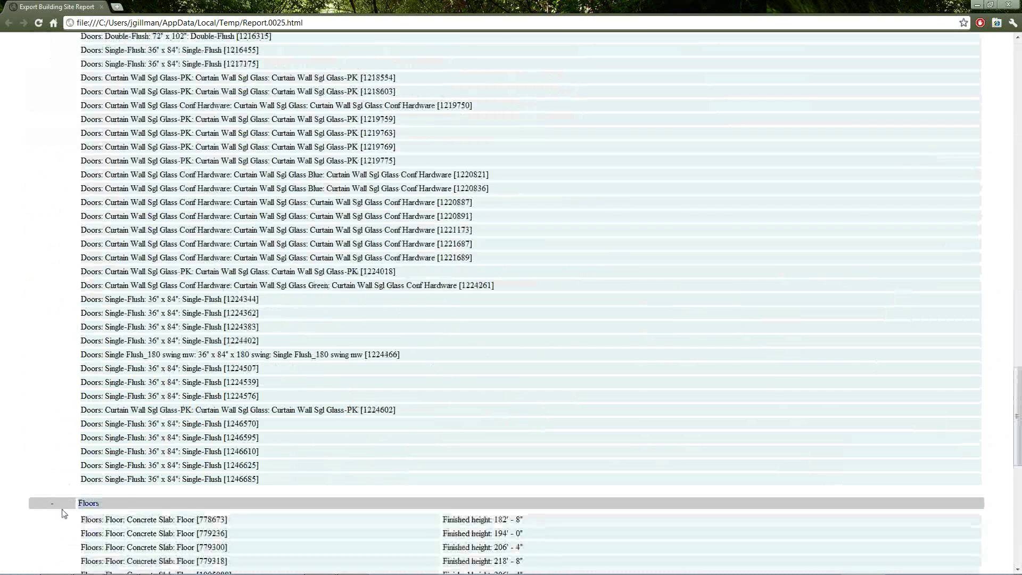
{"action": "scroll", "coordinate": [61, 511], "scroll_direction": "down", "scroll_amount": 12}
{"action": "left_click", "coordinate": [60, 529]}
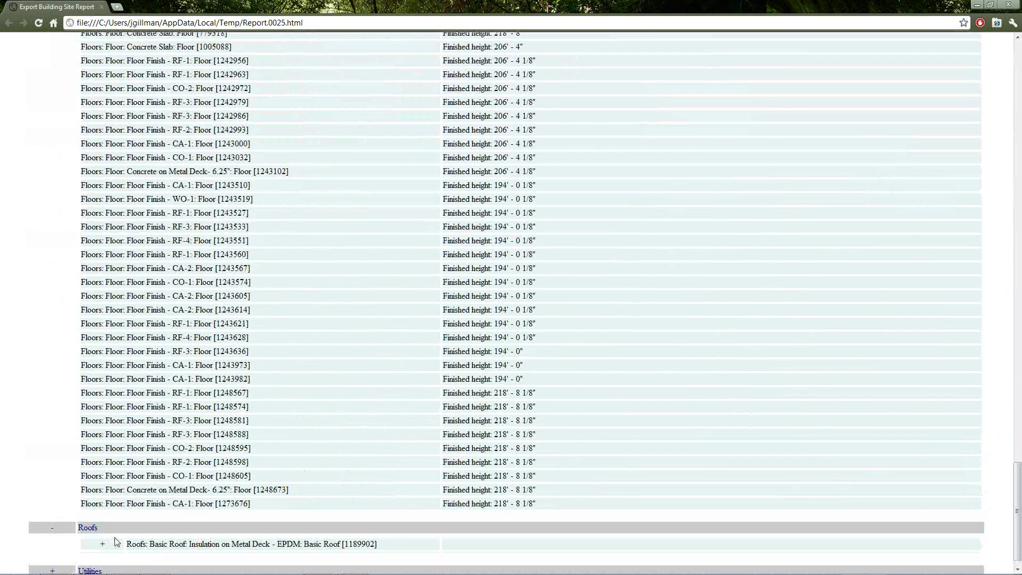
{"action": "scroll", "coordinate": [107, 547], "scroll_direction": "down", "scroll_amount": 1}
{"action": "left_click", "coordinate": [67, 553]}
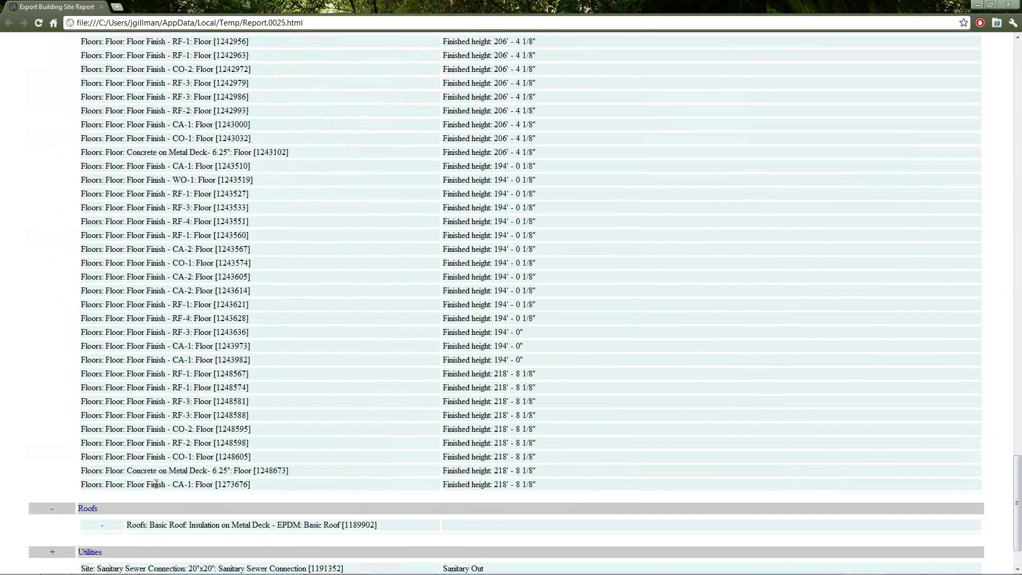
{"action": "scroll", "coordinate": [67, 554], "scroll_direction": "down", "scroll_amount": 2}
{"action": "scroll", "coordinate": [407, 510], "scroll_direction": "up", "scroll_amount": 6}
{"action": "scroll", "coordinate": [407, 510], "scroll_direction": "up", "scroll_amount": 15}
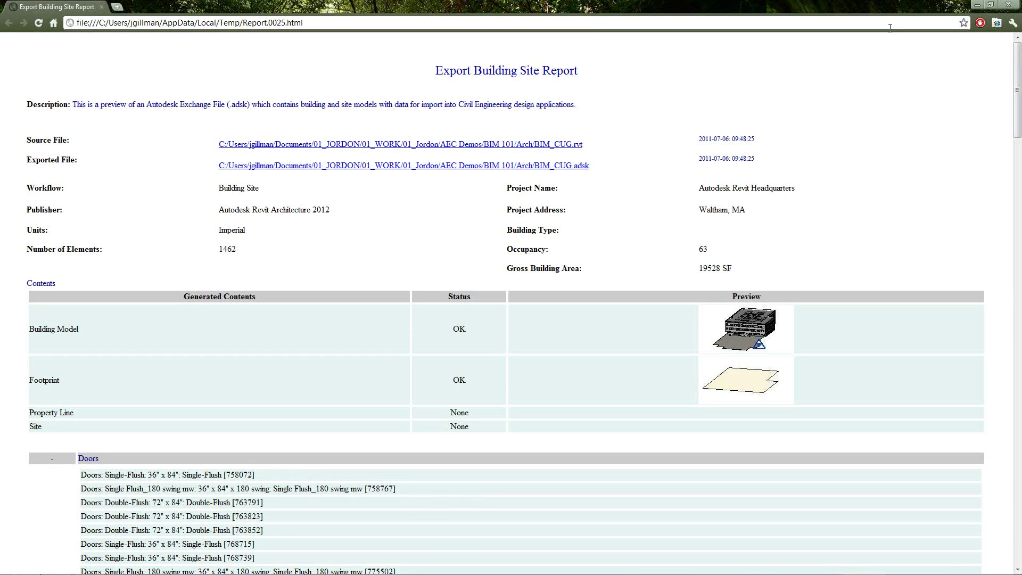
{"action": "left_click", "coordinate": [1007, 6]}
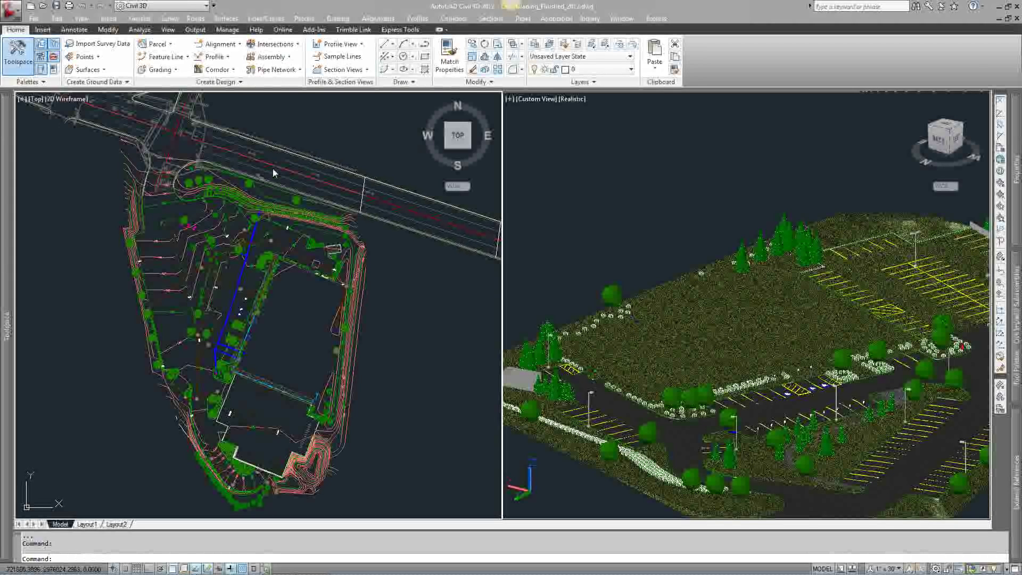
Start Import Building Site from the Insert tab's Import commands
{"action": "left_click", "coordinate": [44, 30]}
{"action": "left_click", "coordinate": [81, 83]}
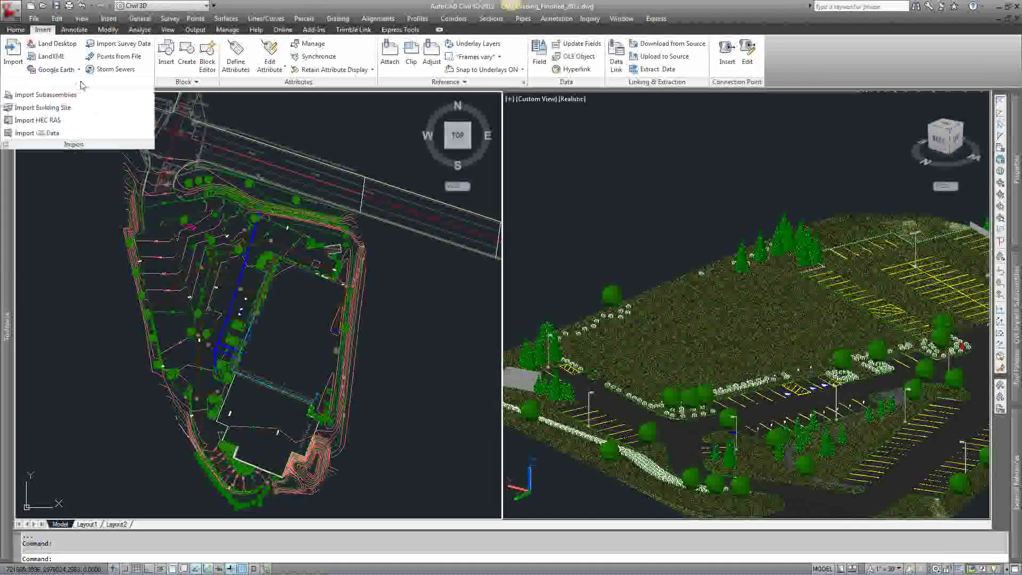
{"action": "left_click", "coordinate": [63, 108]}
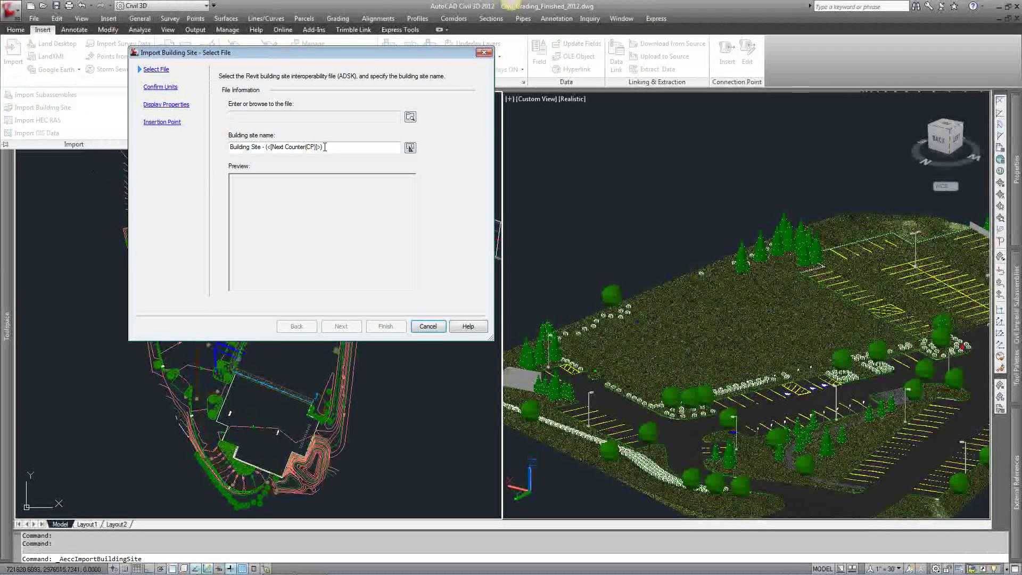
Open Final Design_1.adsk, select its site name, and advance to the Feet units page
{"action": "left_click", "coordinate": [410, 119]}
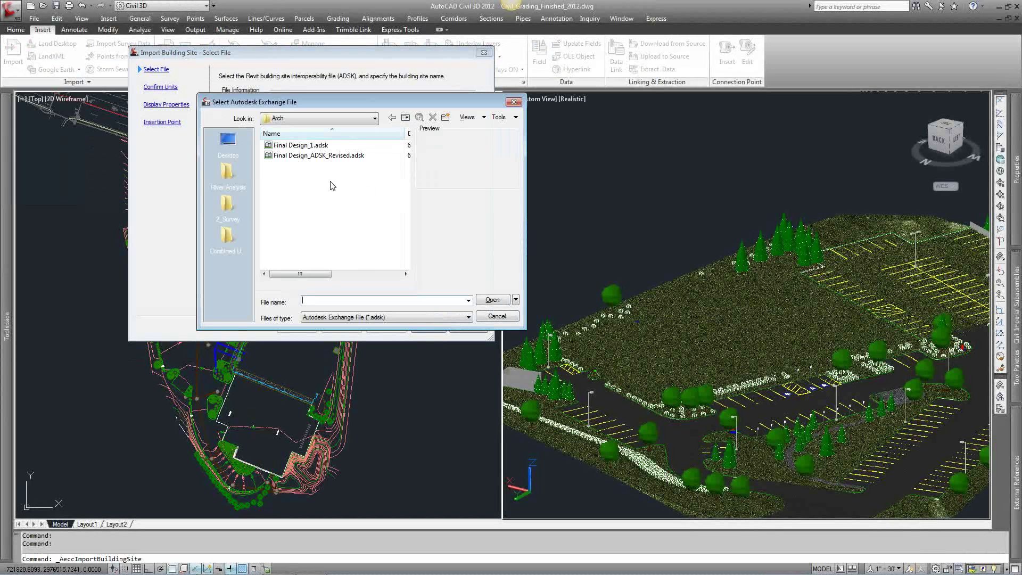
{"action": "left_click", "coordinate": [299, 146]}
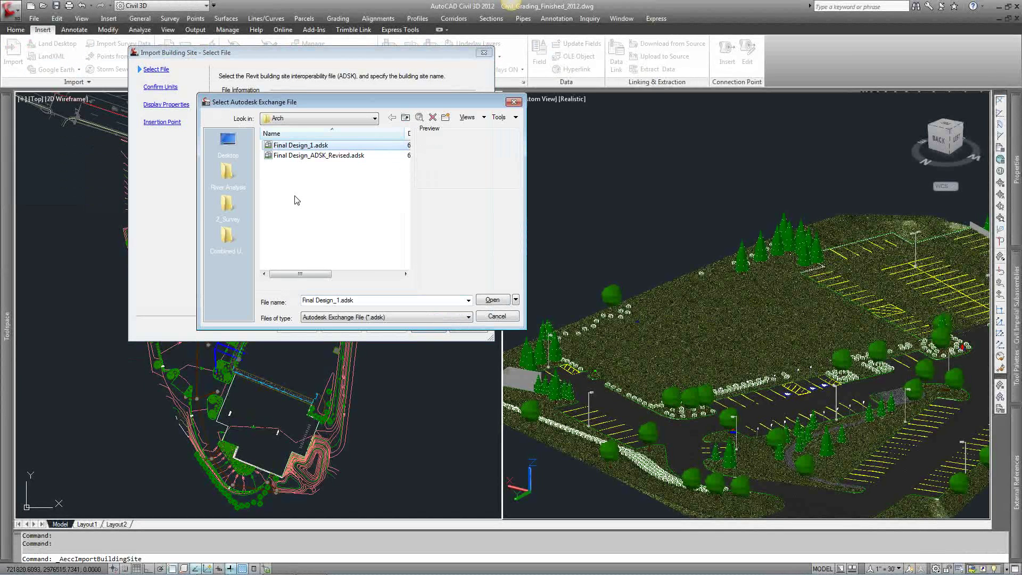
{"action": "double_click", "coordinate": [291, 147]}
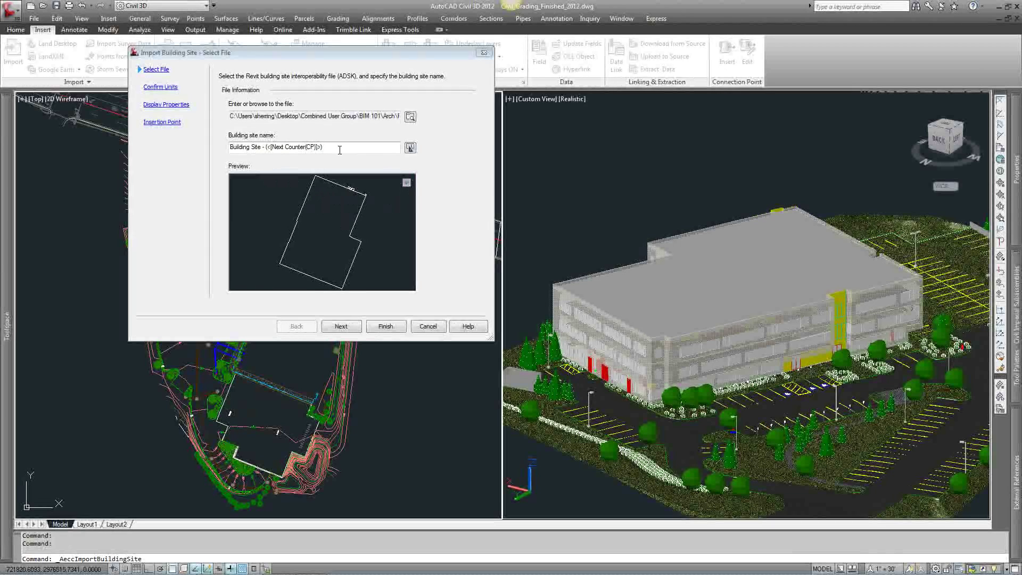
{"action": "left_click_drag", "start_coordinate": [339, 150], "coordinate": [222, 150]}
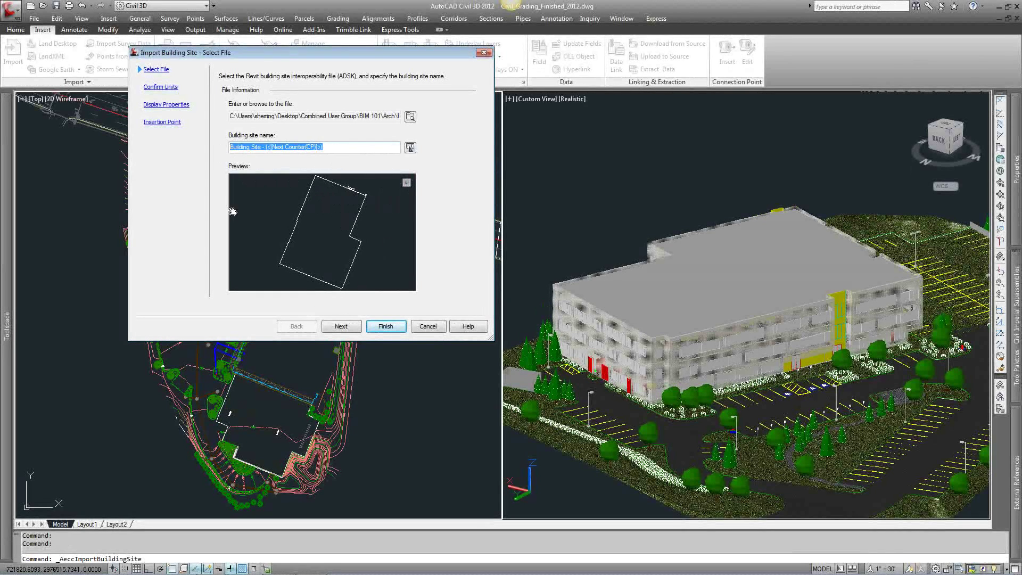
{"action": "left_click", "coordinate": [341, 326]}
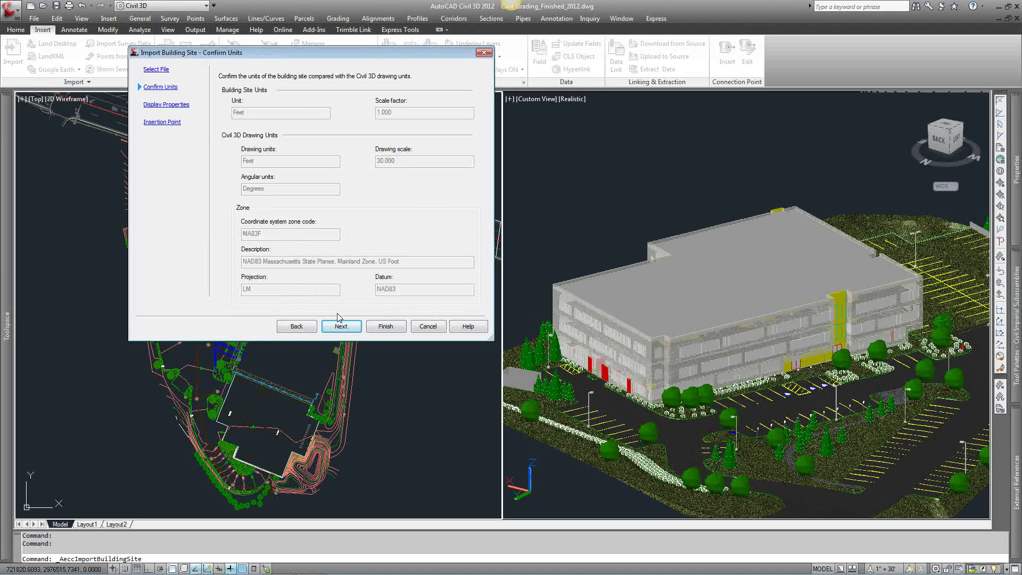
Keep the Basic building site style and finish importing at Northing 2976071.198', Easting 721513.209', rotation 68°
{"action": "left_click", "coordinate": [340, 329]}
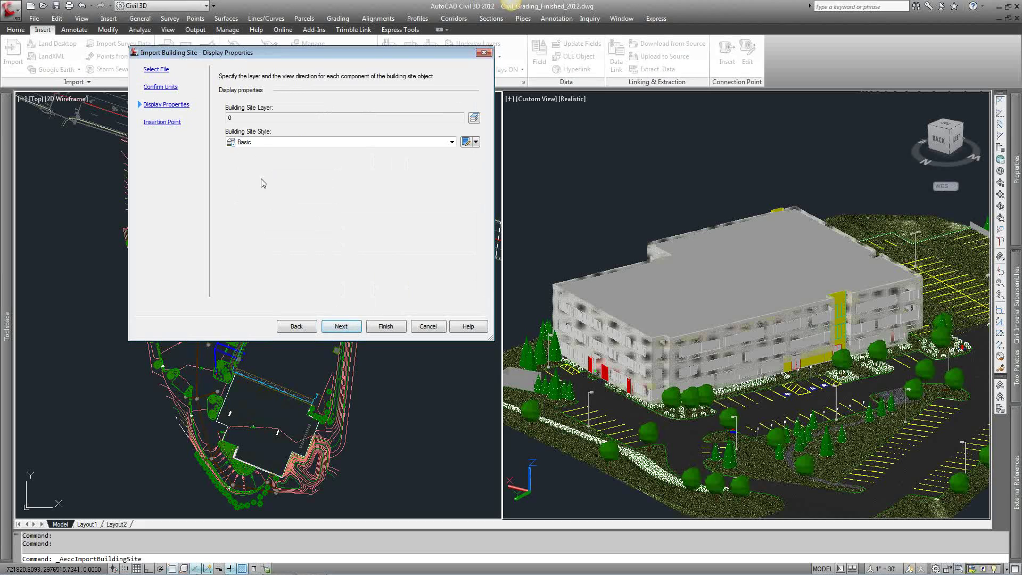
{"action": "left_click", "coordinate": [266, 143]}
{"action": "left_click", "coordinate": [266, 143]}
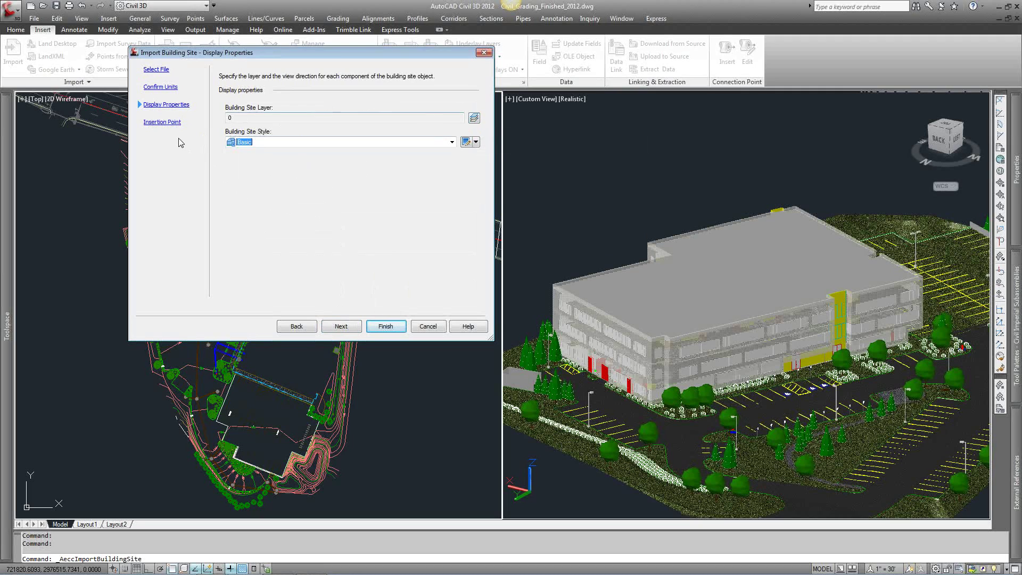
{"action": "left_click", "coordinate": [341, 327]}
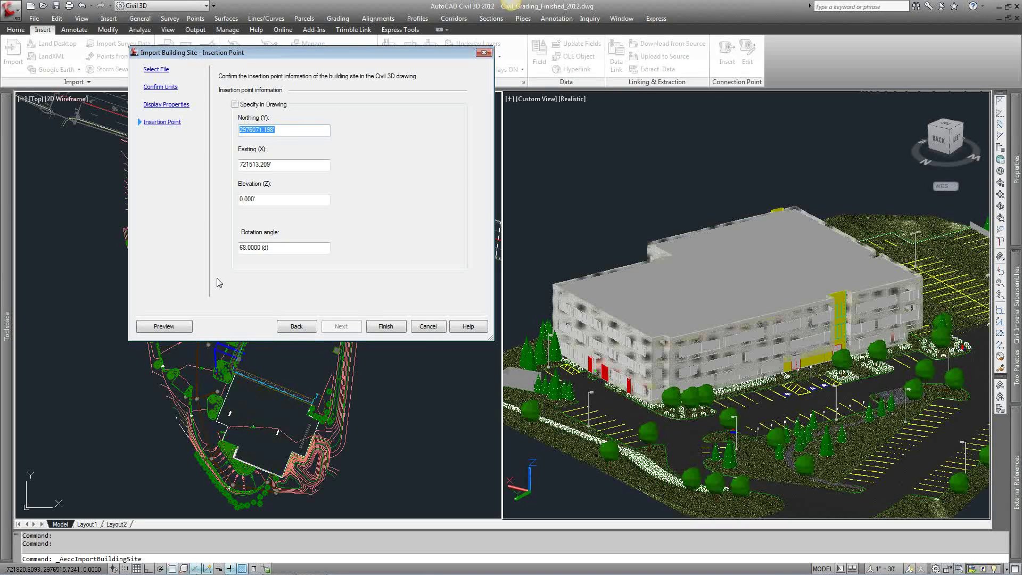
{"action": "left_click", "coordinate": [384, 326]}
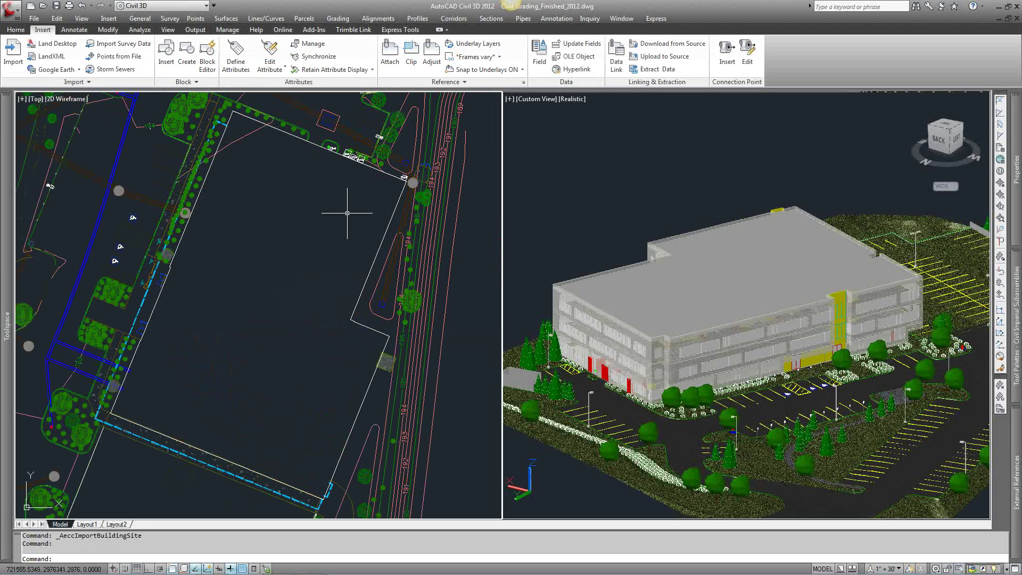
{"action": "scroll", "coordinate": [299, 298], "scroll_direction": "down", "scroll_amount": 3}
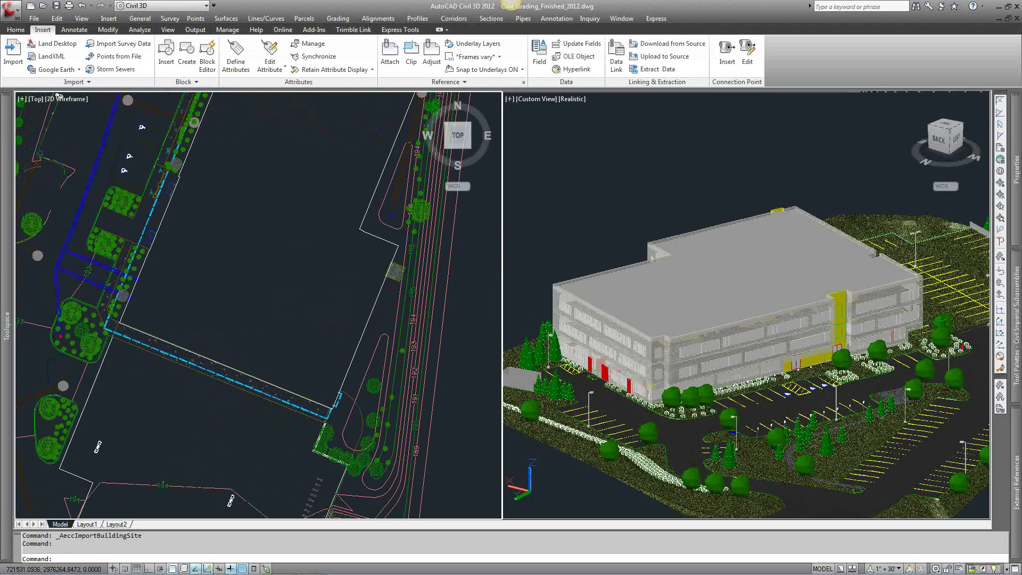
{"action": "middle_click_drag", "start_coordinate": [312, 228], "coordinate": [319, 278]}
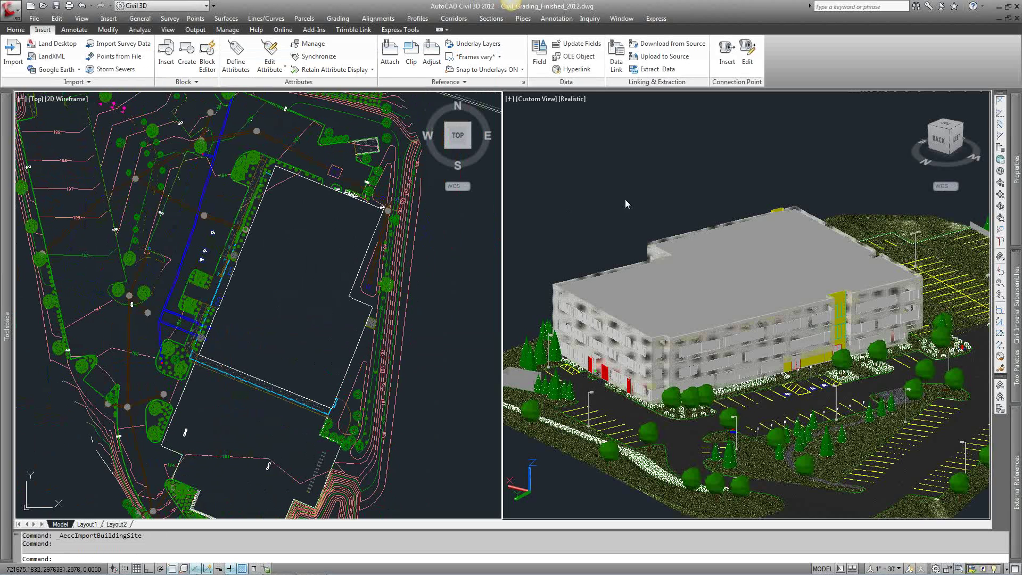
{"action": "left_click", "coordinate": [627, 200]}
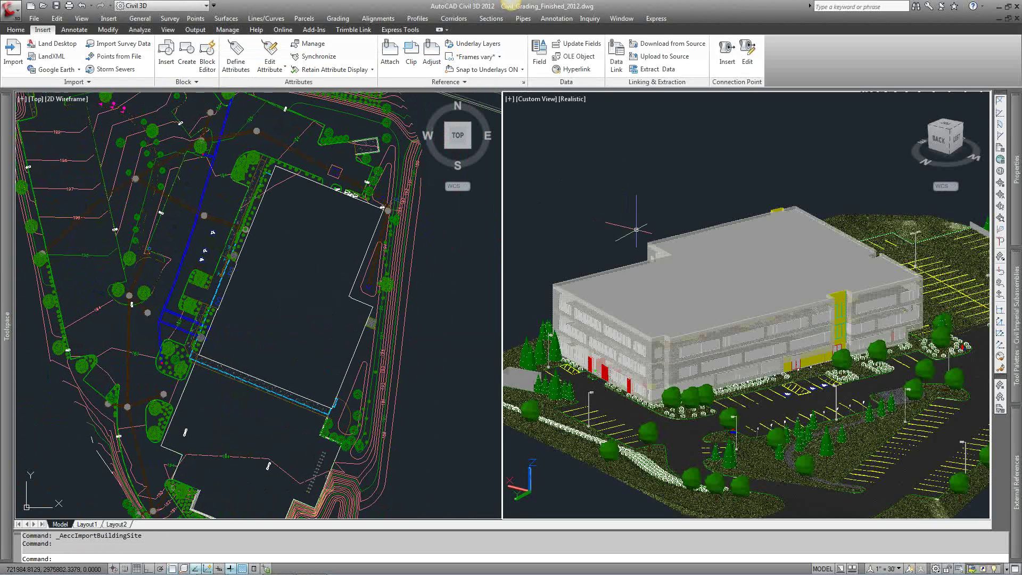
{"action": "left_click", "coordinate": [437, 227]}
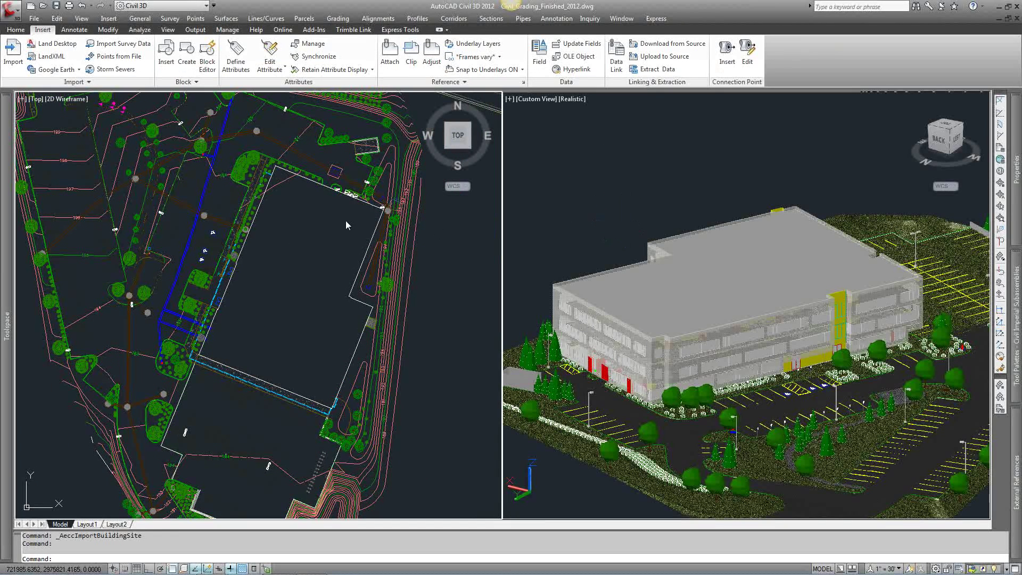
{"action": "left_click", "coordinate": [375, 226]}
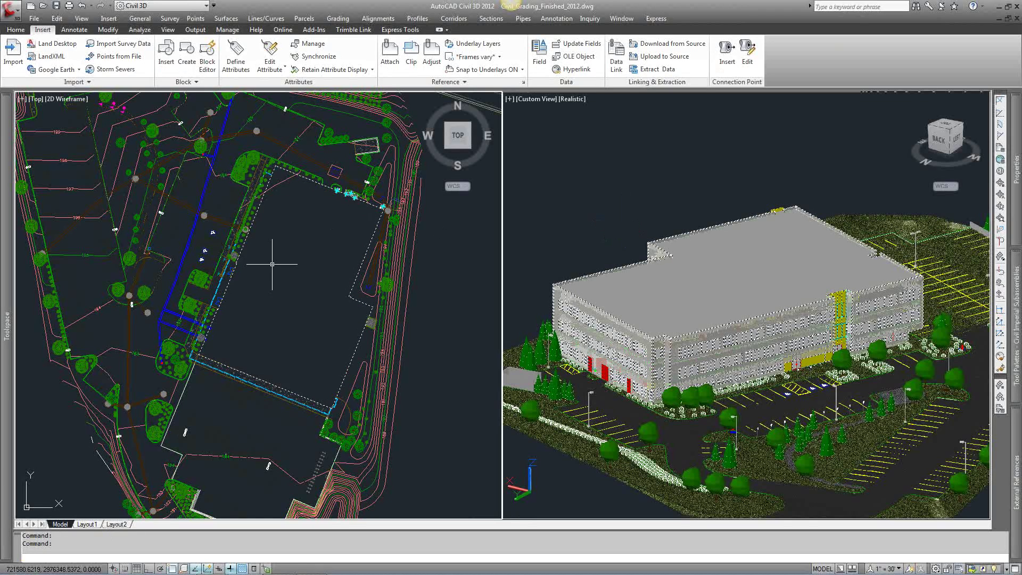
{"action": "scroll", "coordinate": [324, 203], "scroll_direction": "up", "scroll_amount": 5}
{"action": "middle_click_drag", "start_coordinate": [324, 204], "coordinate": [242, 203]}
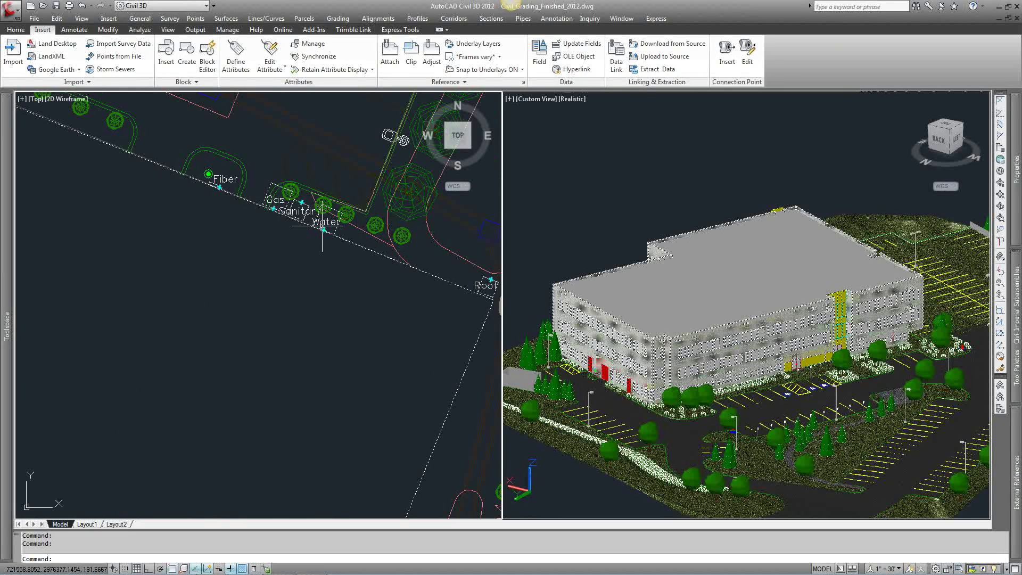
{"action": "scroll", "coordinate": [374, 236], "scroll_direction": "down", "scroll_amount": 1}
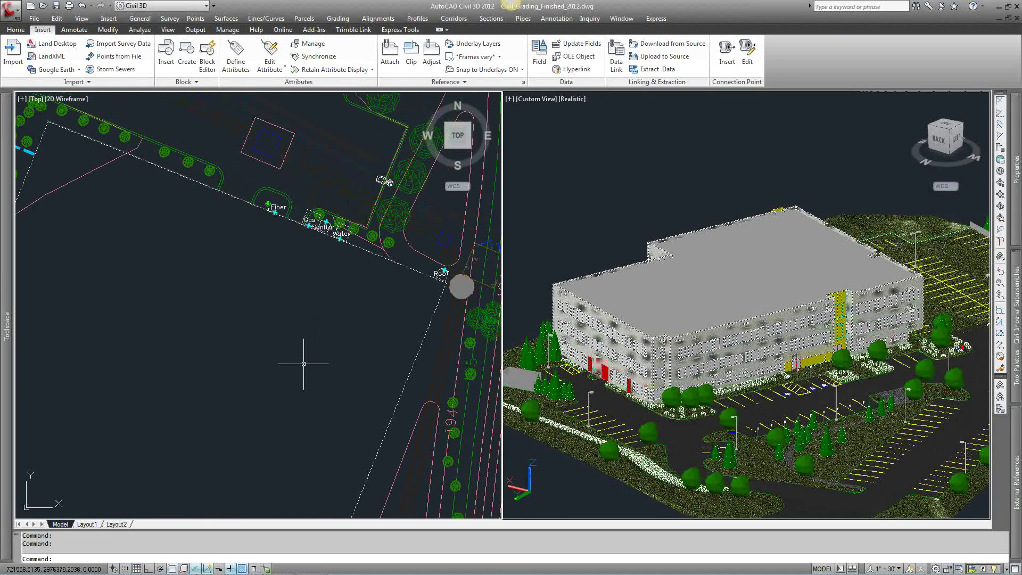
{"action": "scroll", "coordinate": [312, 180], "scroll_direction": "down", "scroll_amount": 1}
{"action": "scroll", "coordinate": [313, 180], "scroll_direction": "down", "scroll_amount": 2}
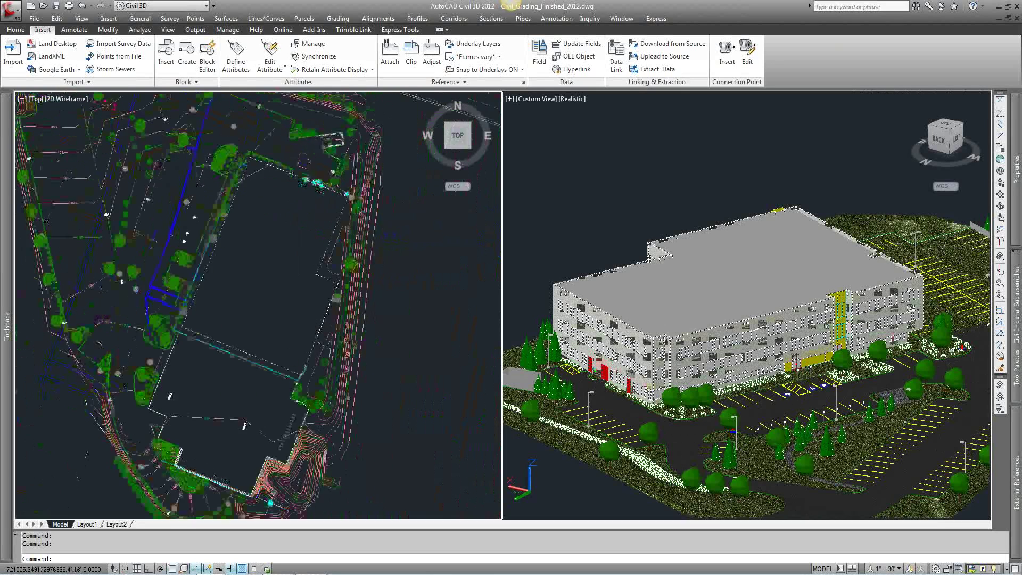
{"action": "scroll", "coordinate": [277, 374], "scroll_direction": "up", "scroll_amount": 2}
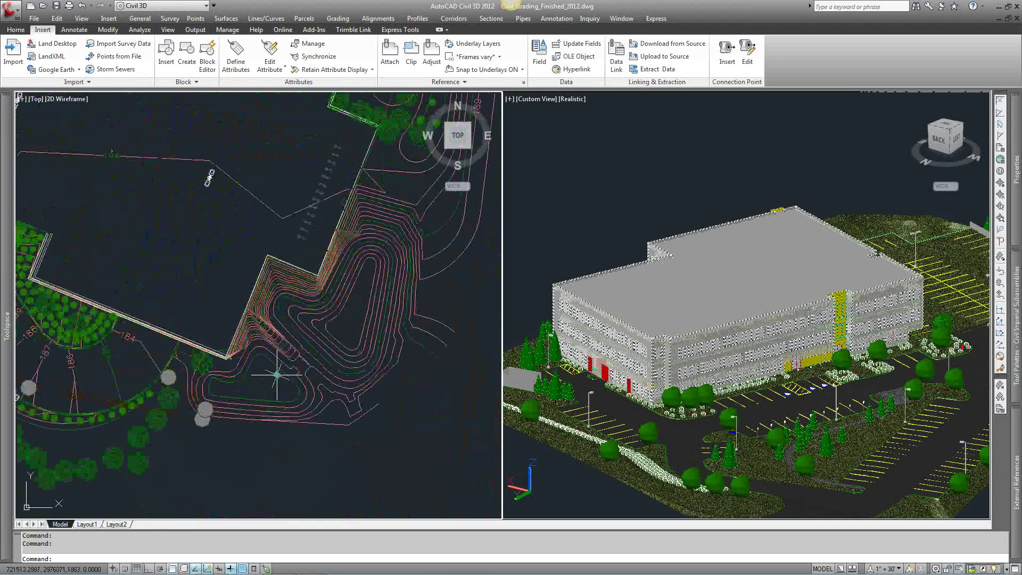
{"action": "left_click", "coordinate": [277, 374]}
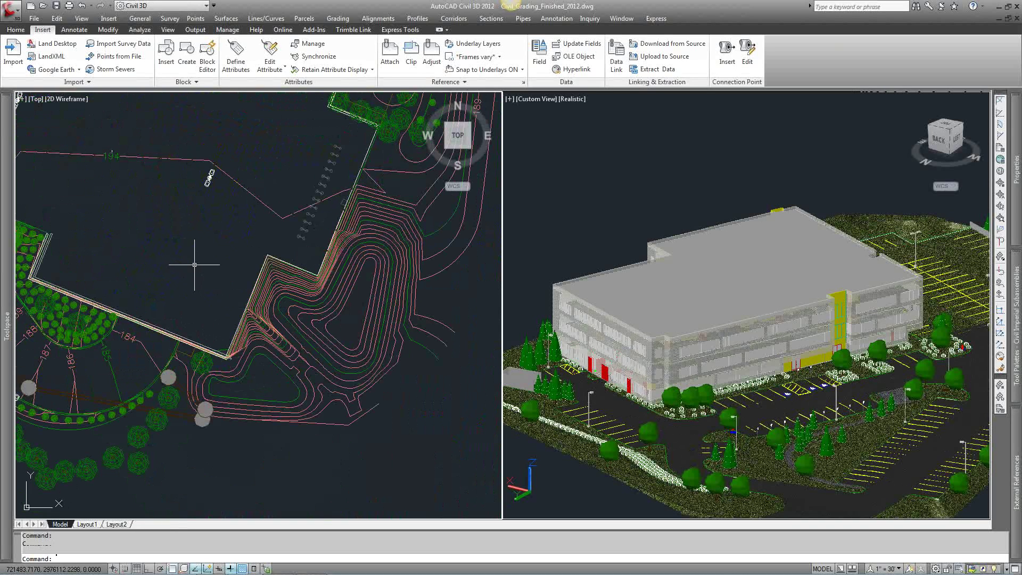
{"action": "key", "text": "Escape"}
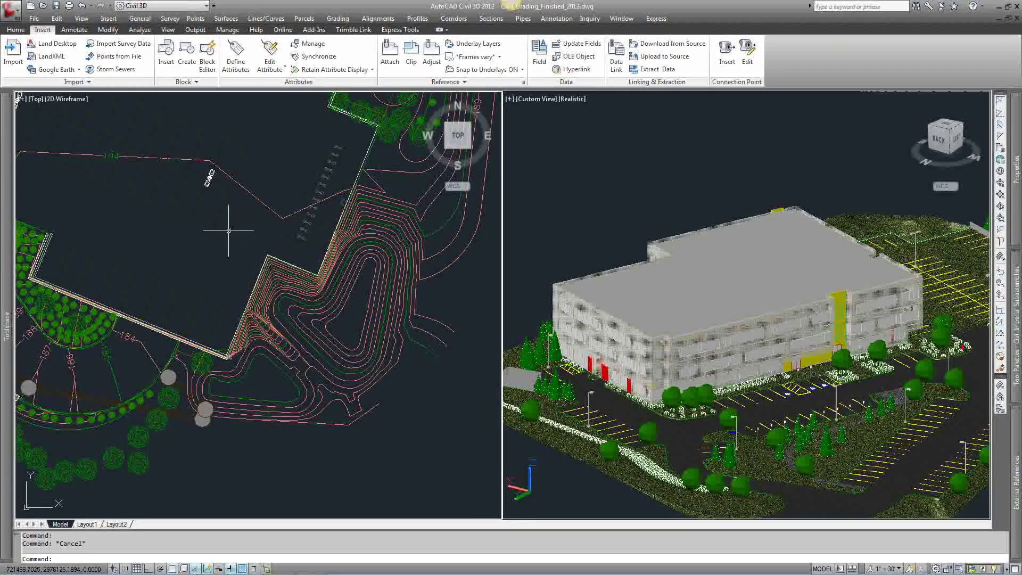
{"action": "middle_click_drag", "start_coordinate": [228, 228], "coordinate": [227, 328]}
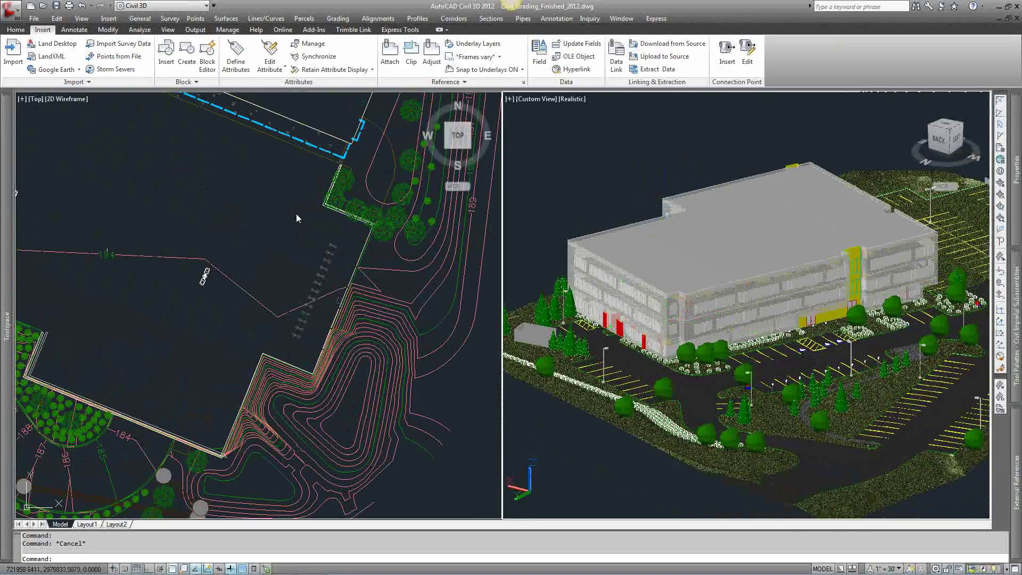
{"action": "scroll", "coordinate": [374, 180], "scroll_direction": "down", "scroll_amount": 4}
{"action": "scroll", "coordinate": [373, 180], "scroll_direction": "up", "scroll_amount": 5}
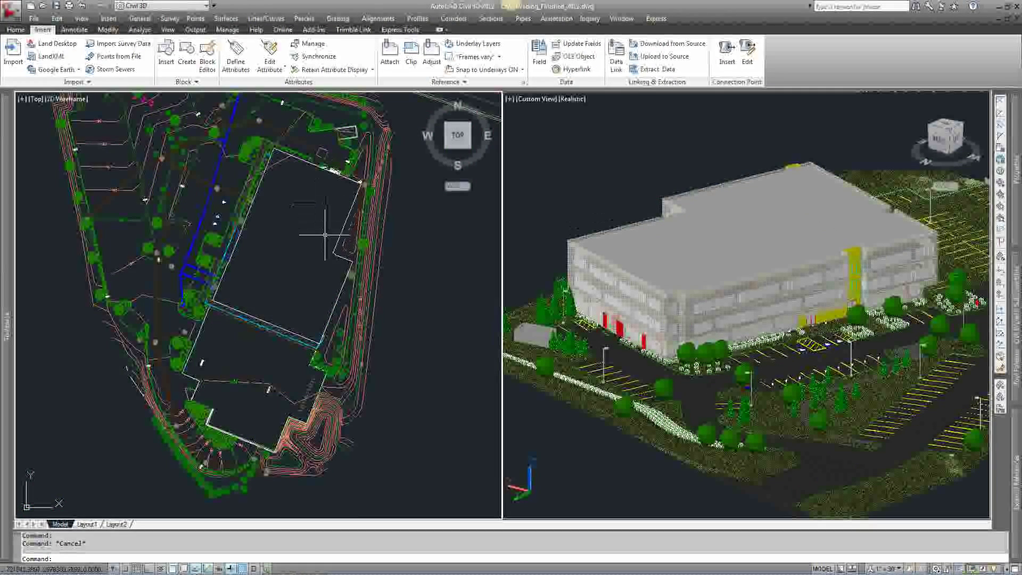
{"action": "middle_click_drag", "start_coordinate": [324, 219], "coordinate": [294, 228]}
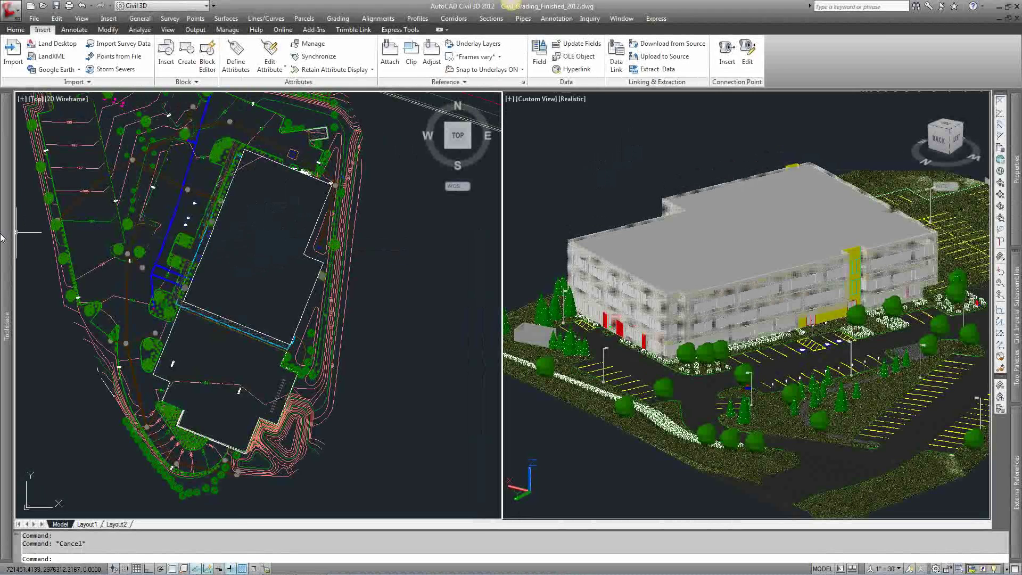
{"action": "mouse_move", "coordinate": [3, 240]}
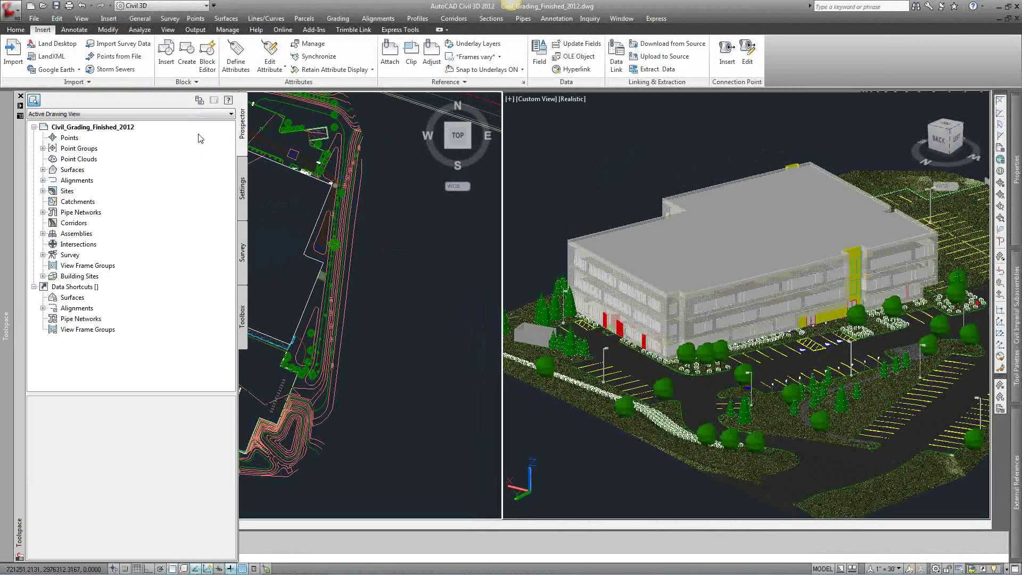
Expand Building Sites in Prospector and select Building Site - (8)
{"action": "left_click", "coordinate": [64, 276]}
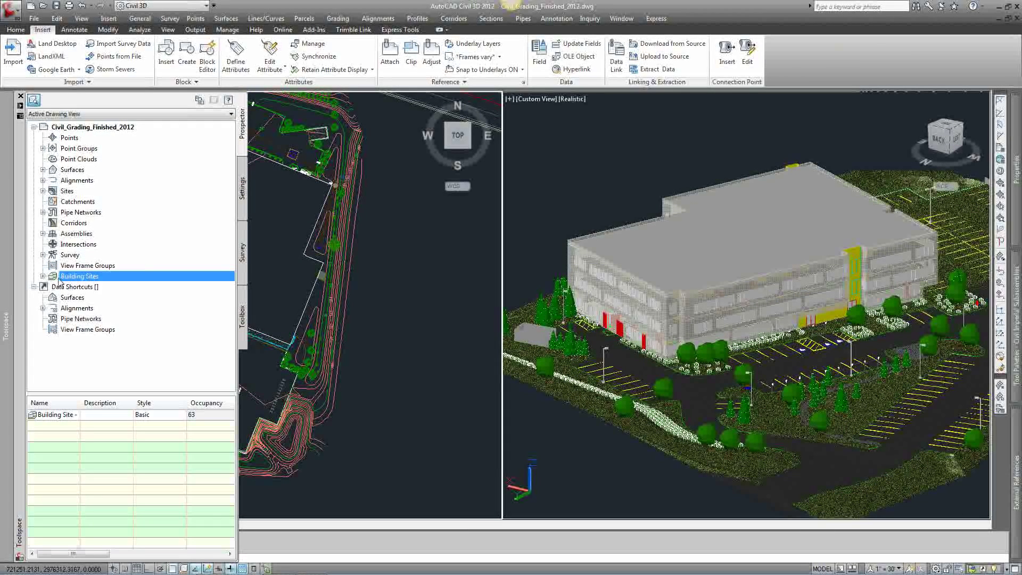
{"action": "left_click", "coordinate": [42, 276]}
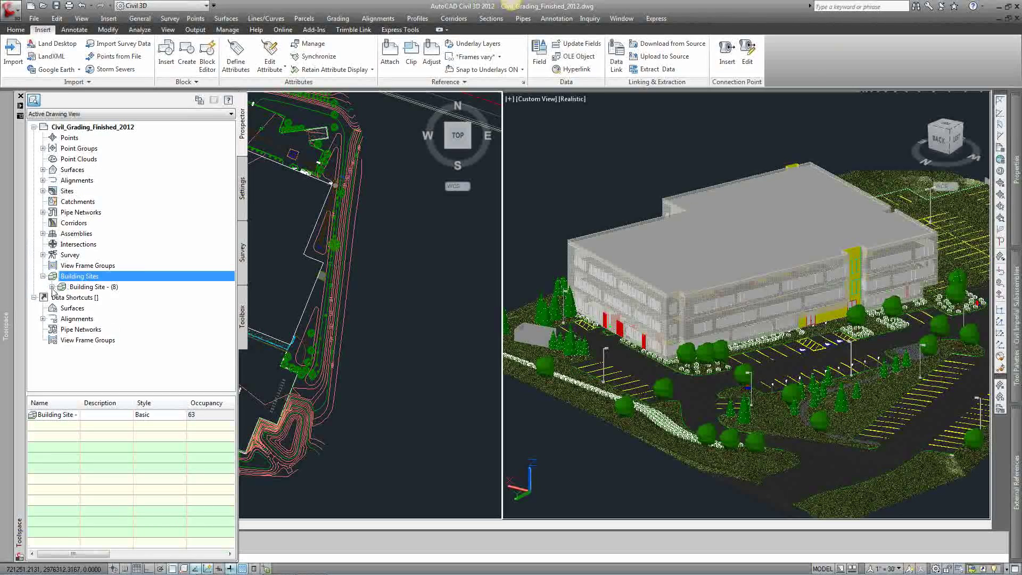
{"action": "left_click", "coordinate": [51, 287]}
{"action": "left_click", "coordinate": [51, 287]}
{"action": "left_click", "coordinate": [88, 288]}
Update Building Site - (8) from Final Design_ADSK_Revised.adsk and bring the refreshed building into view
{"action": "right_click", "coordinate": [88, 288]}
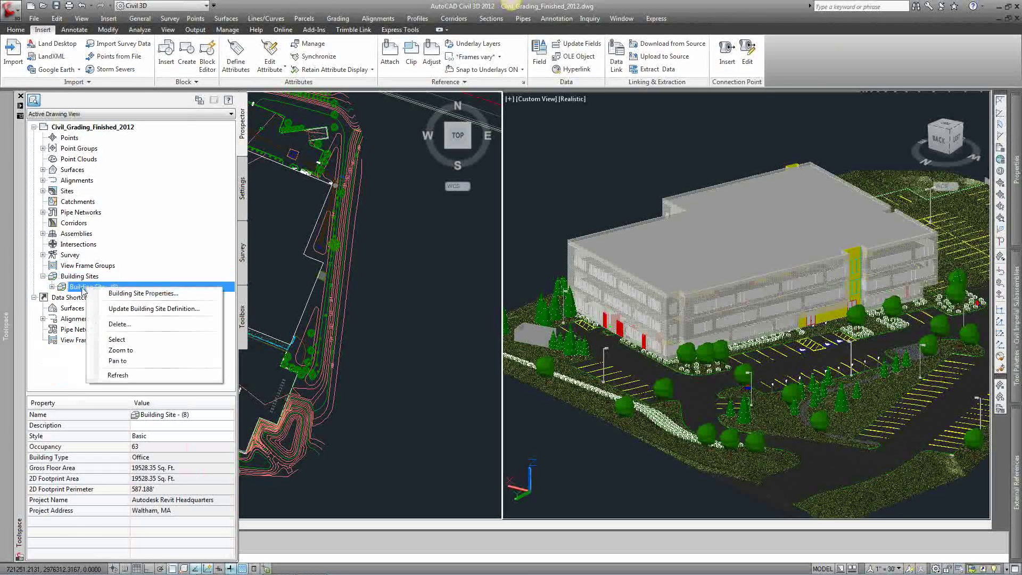
{"action": "left_click", "coordinate": [158, 311]}
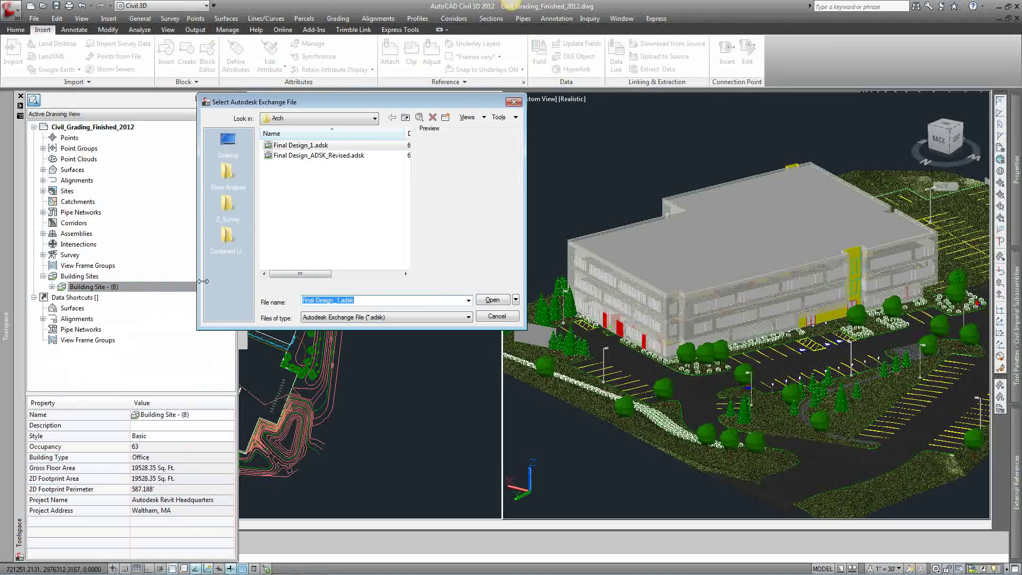
{"action": "left_click", "coordinate": [318, 155]}
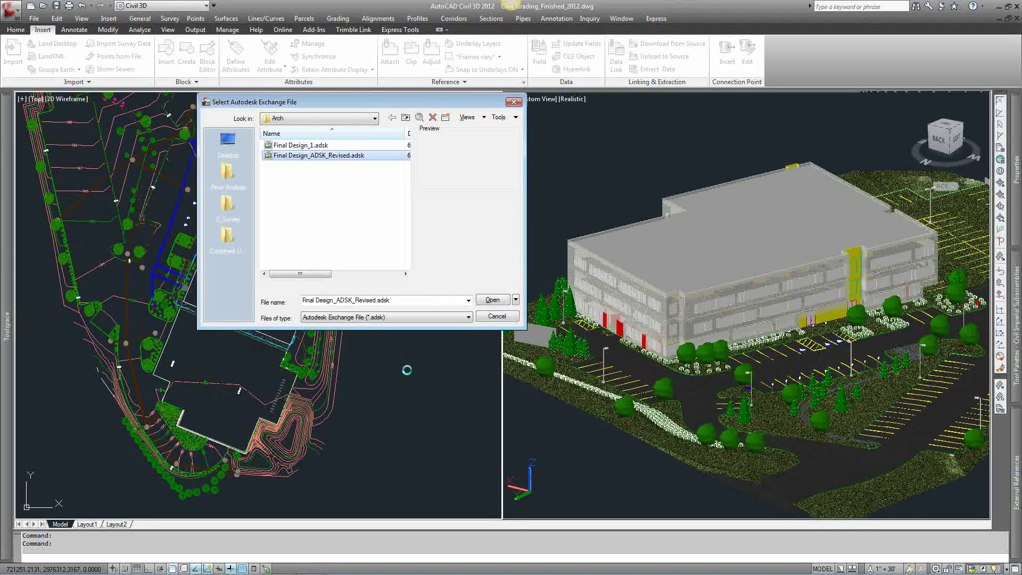
{"action": "key", "text": "Return"}
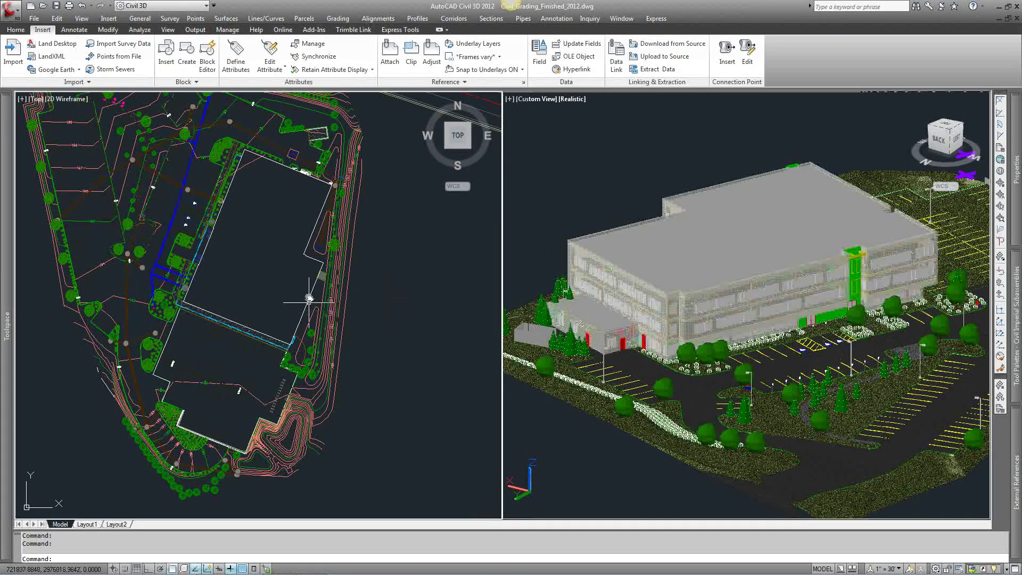
{"action": "middle_click_drag", "start_coordinate": [315, 312], "coordinate": [331, 237]}
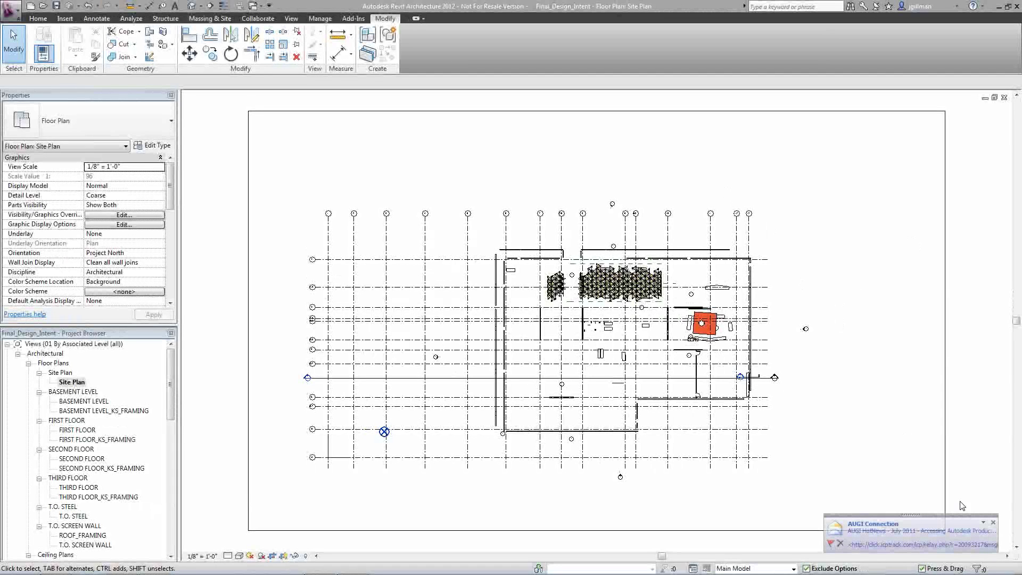
Dismiss the AUGI notification and browse to the BIM 101 Civil folder to link a CAD drawing
{"action": "left_click", "coordinate": [993, 522]}
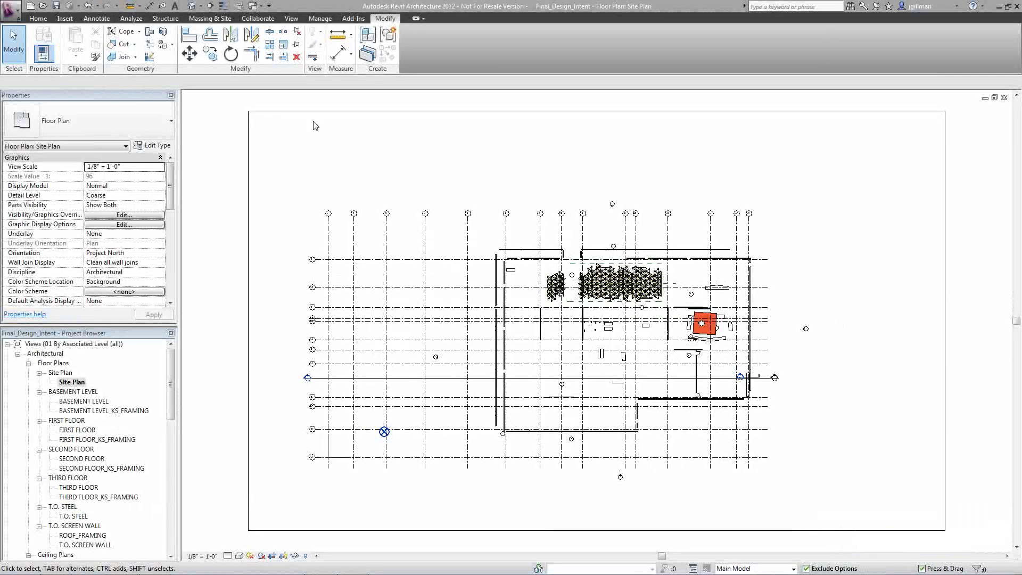
{"action": "left_click", "coordinate": [71, 20]}
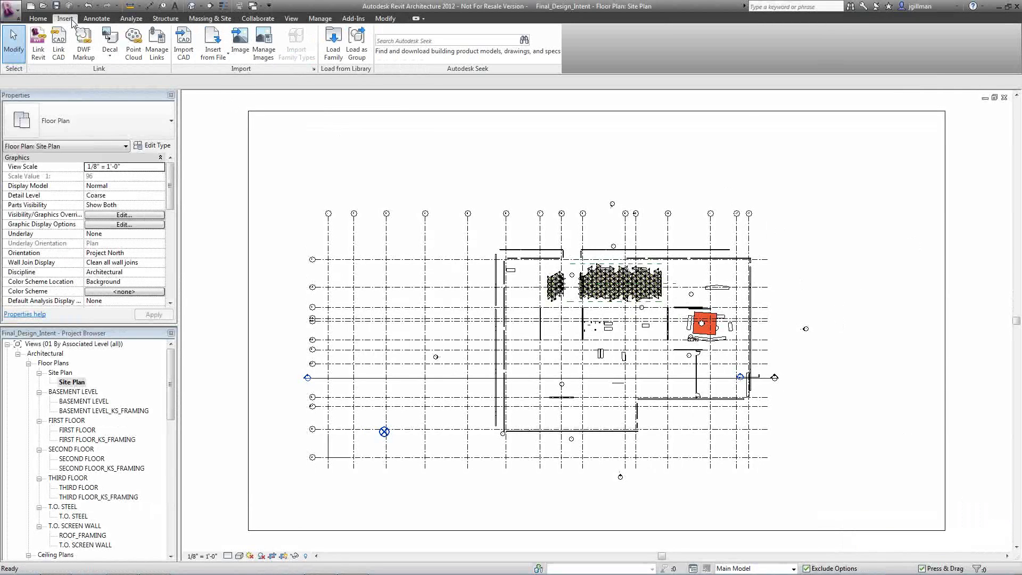
{"action": "left_click", "coordinate": [62, 38]}
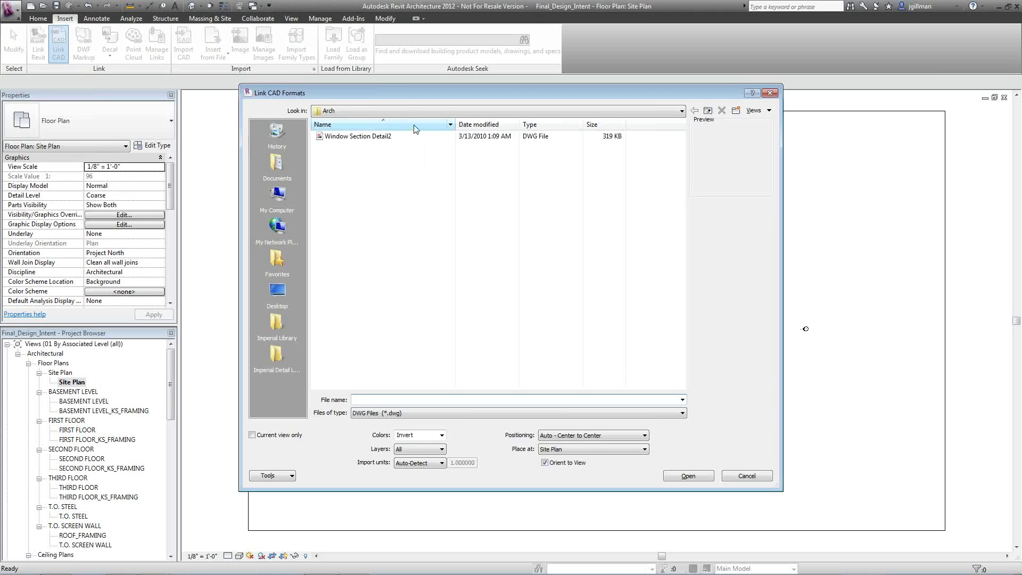
{"action": "left_click", "coordinate": [415, 111]}
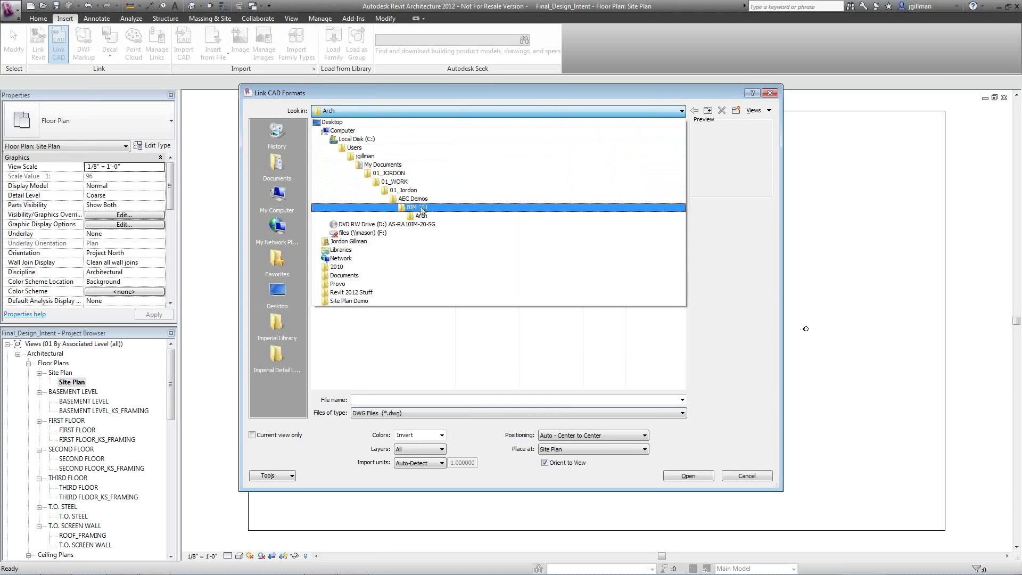
{"action": "left_click", "coordinate": [422, 209]}
{"action": "double_click", "coordinate": [335, 156]}
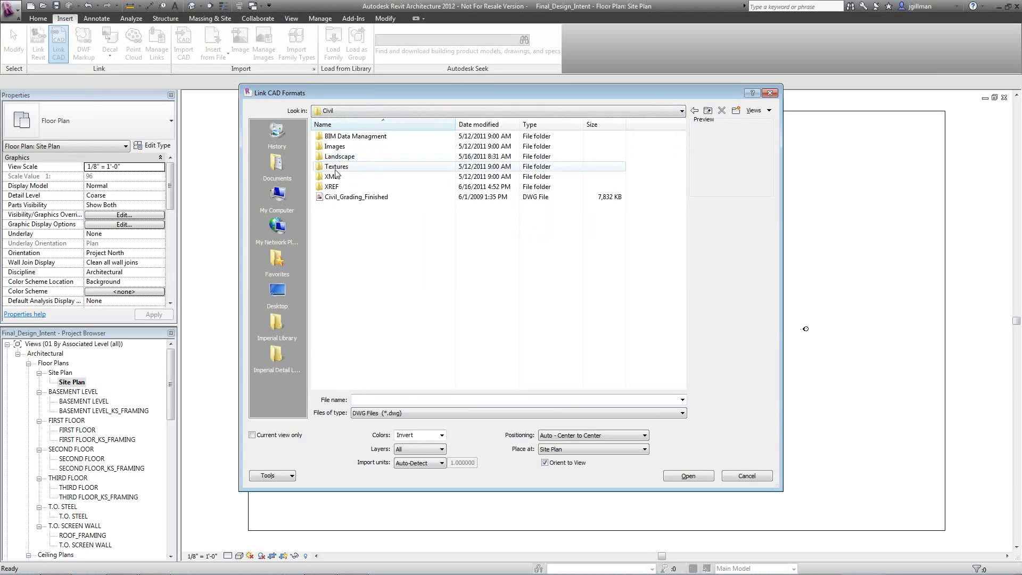
Link Civil_Grading_Finished into the Site Plan with Auto - Center to Center placement
{"action": "left_click", "coordinate": [354, 197]}
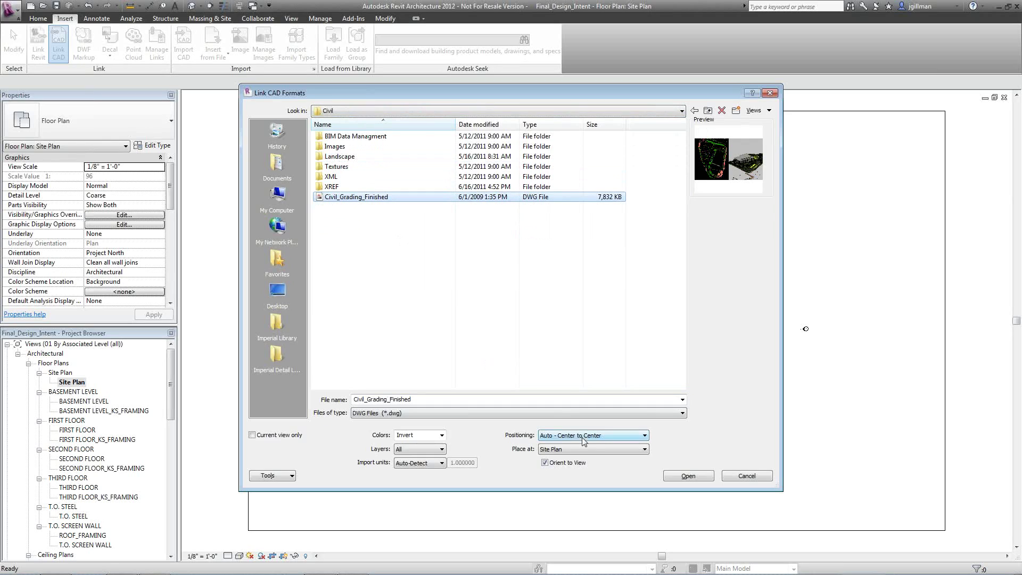
{"action": "left_click", "coordinate": [551, 439]}
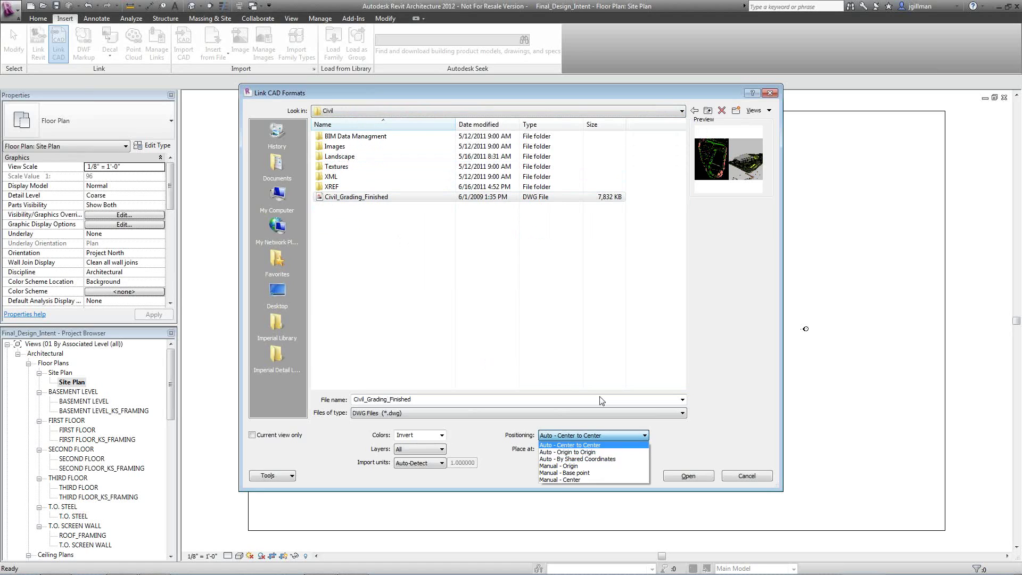
{"action": "left_click", "coordinate": [572, 445]}
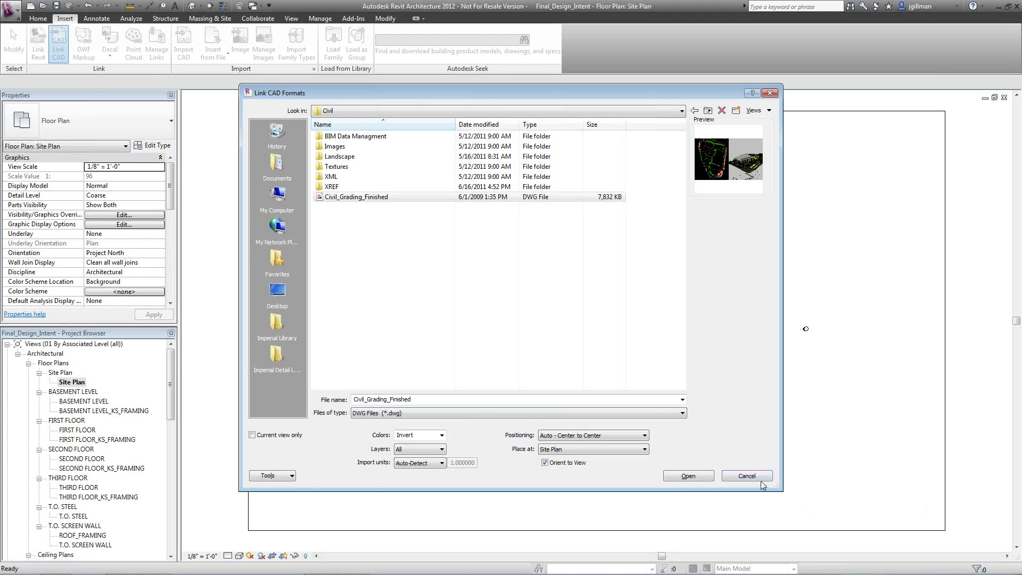
{"action": "left_click", "coordinate": [689, 475]}
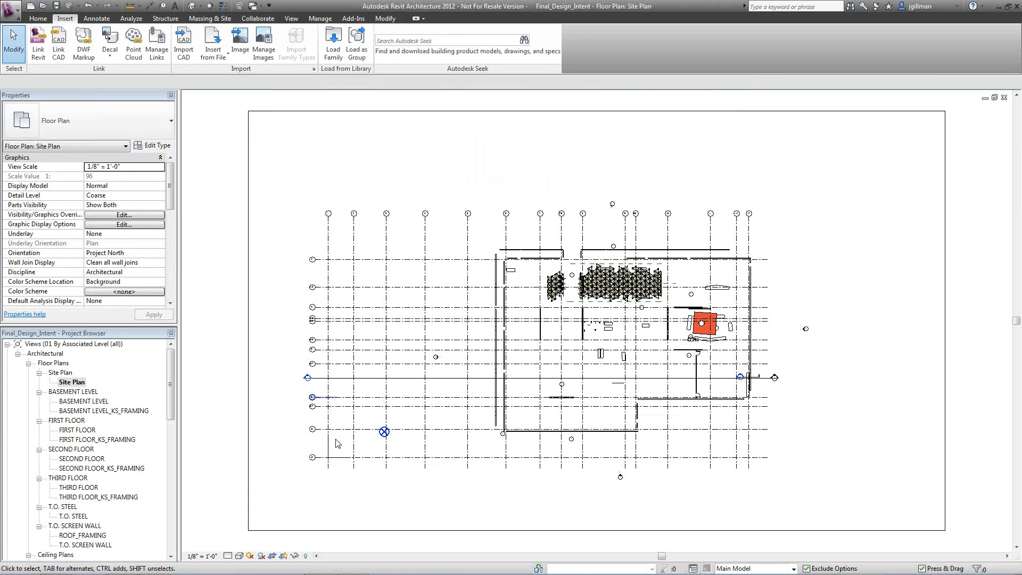
Reveal hidden elements with RH, unhide the TRAPELO_SITE model group, and return to normal display
{"action": "left_click", "coordinate": [296, 556]}
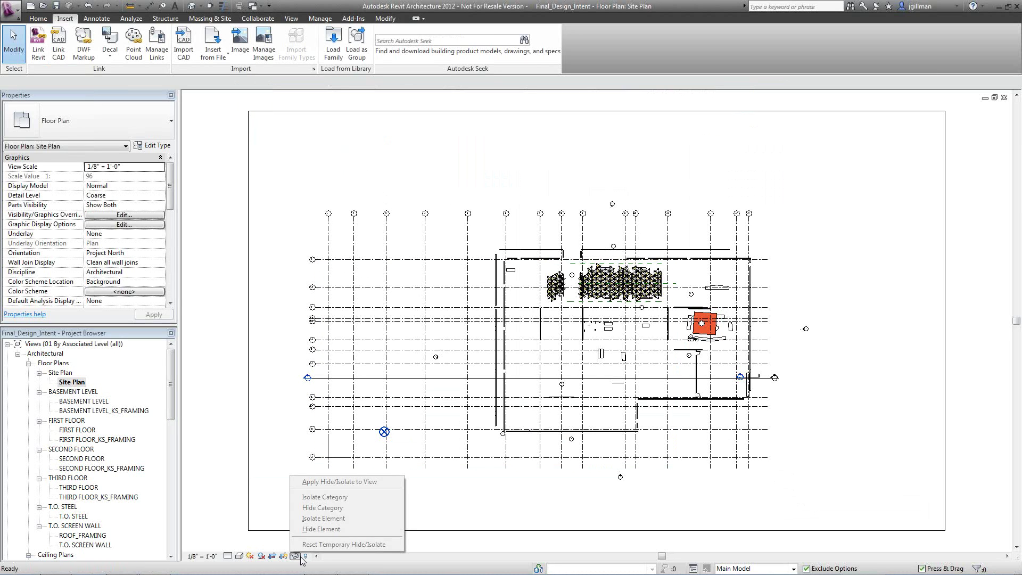
{"action": "key", "text": "Escape"}
{"action": "key", "text": "r"}
{"action": "key", "text": "h"}
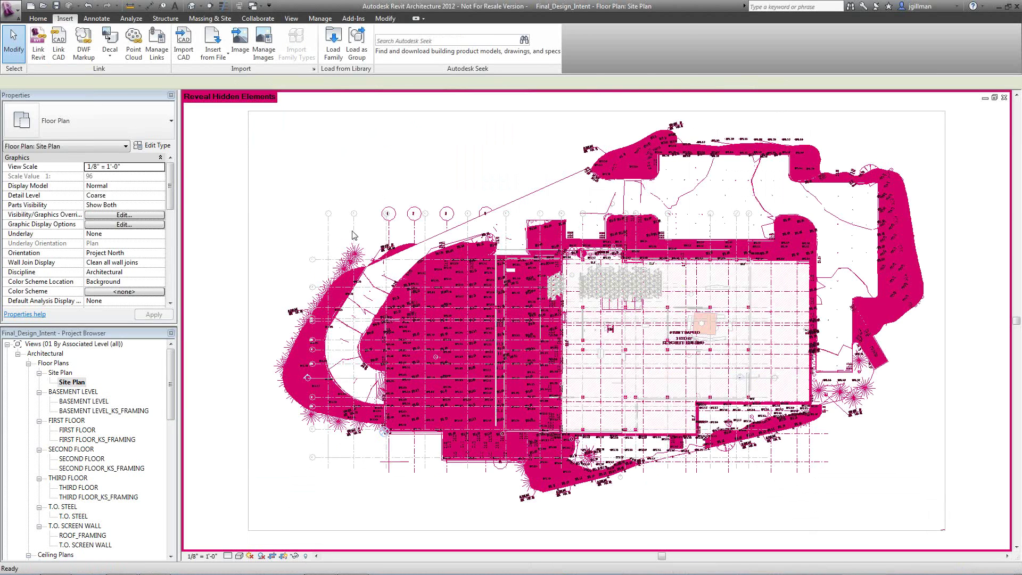
{"action": "left_click", "coordinate": [515, 202]}
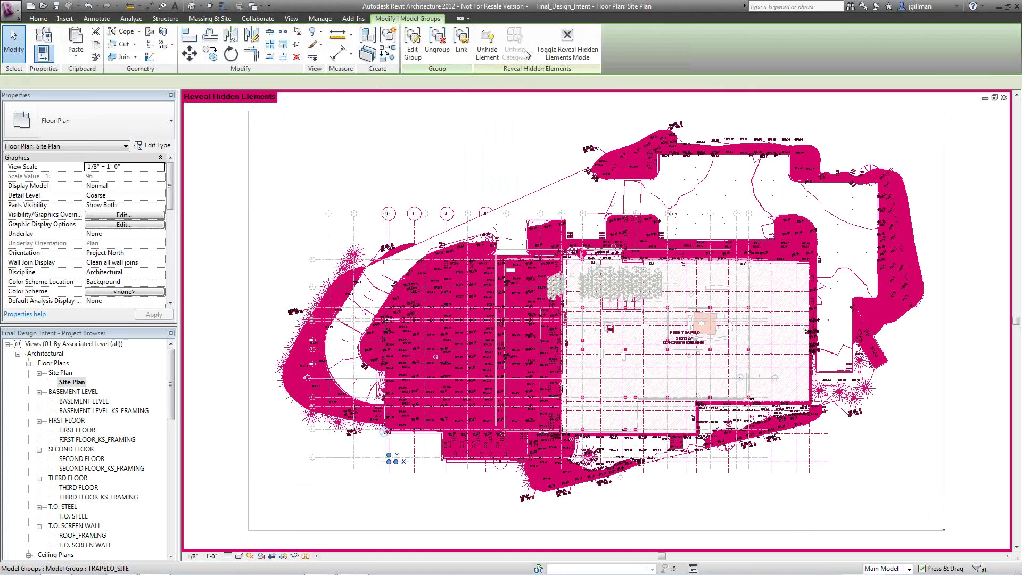
{"action": "left_click", "coordinate": [487, 46]}
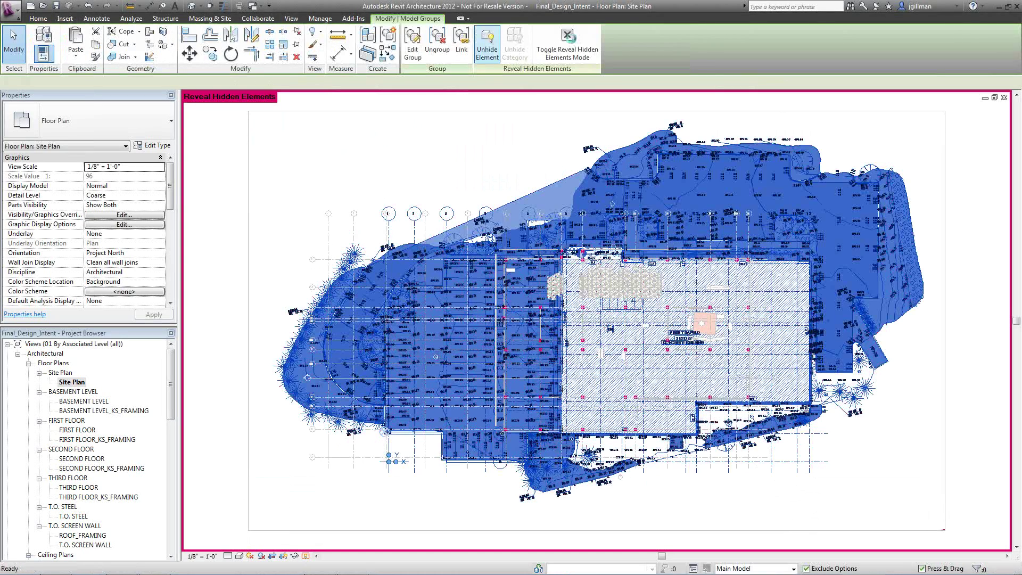
{"action": "left_click", "coordinate": [567, 45]}
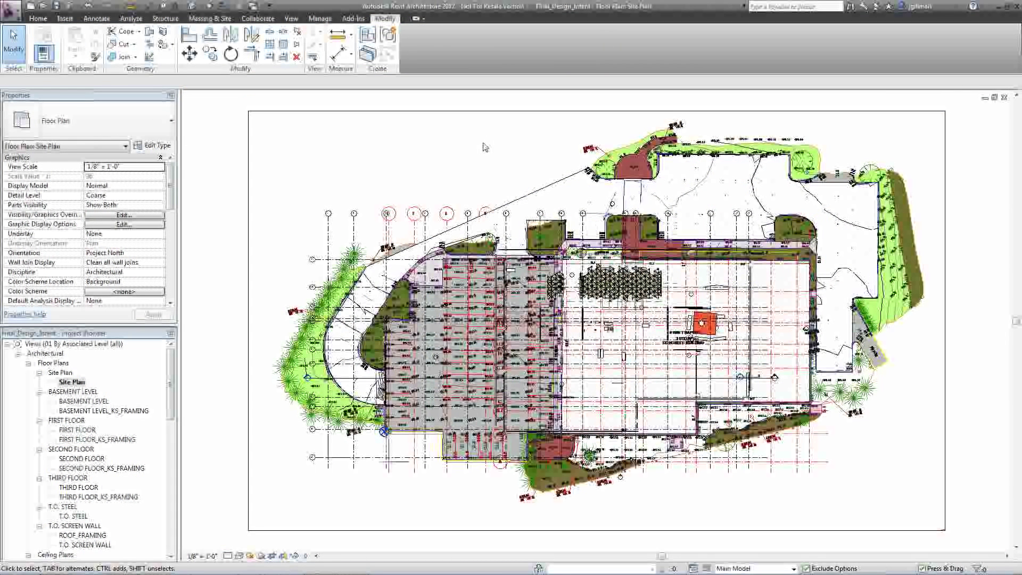
{"action": "left_click", "coordinate": [207, 19]}
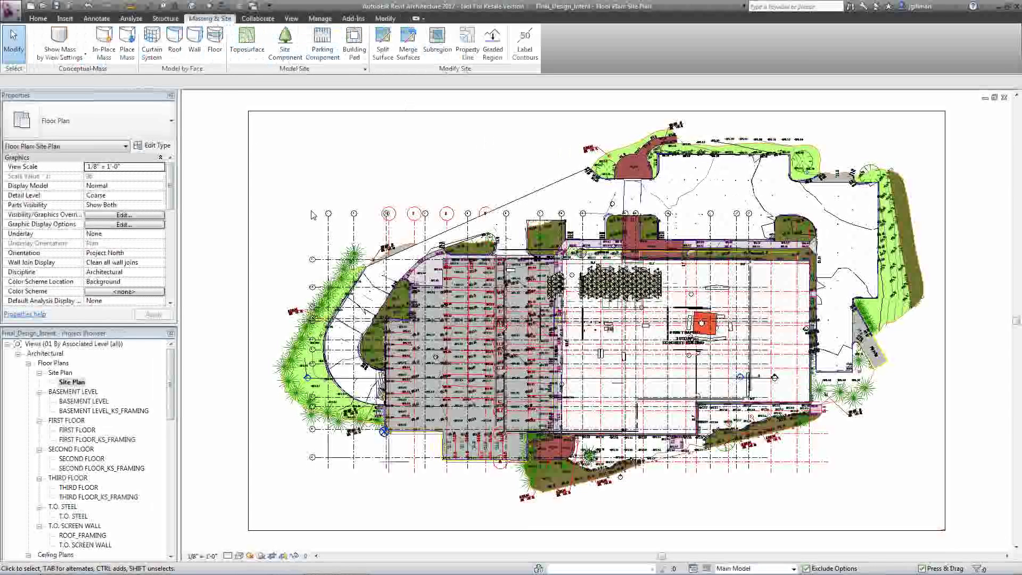
{"action": "left_click", "coordinate": [245, 36]}
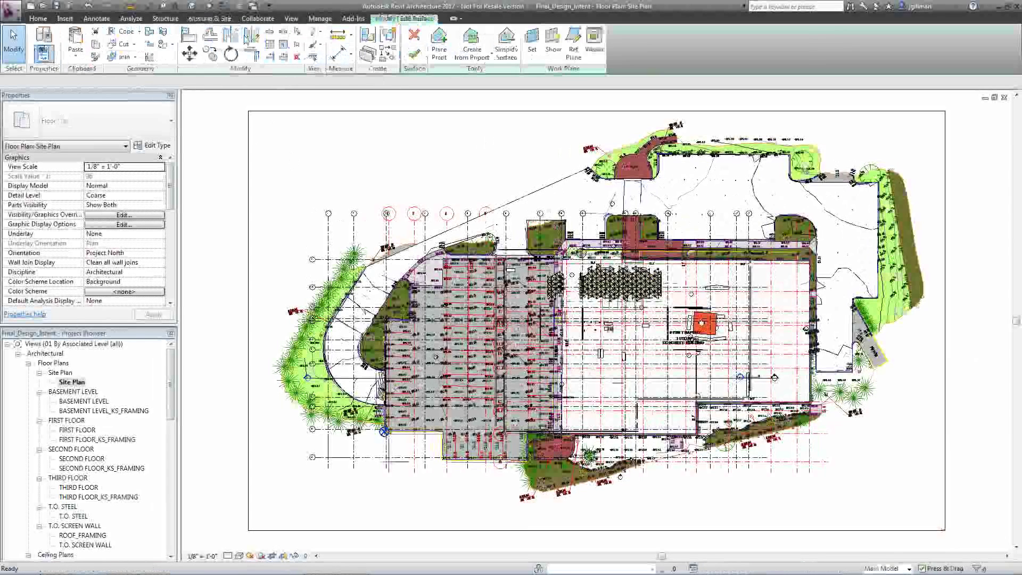
{"action": "left_click", "coordinate": [482, 60]}
{"action": "left_click", "coordinate": [521, 77]}
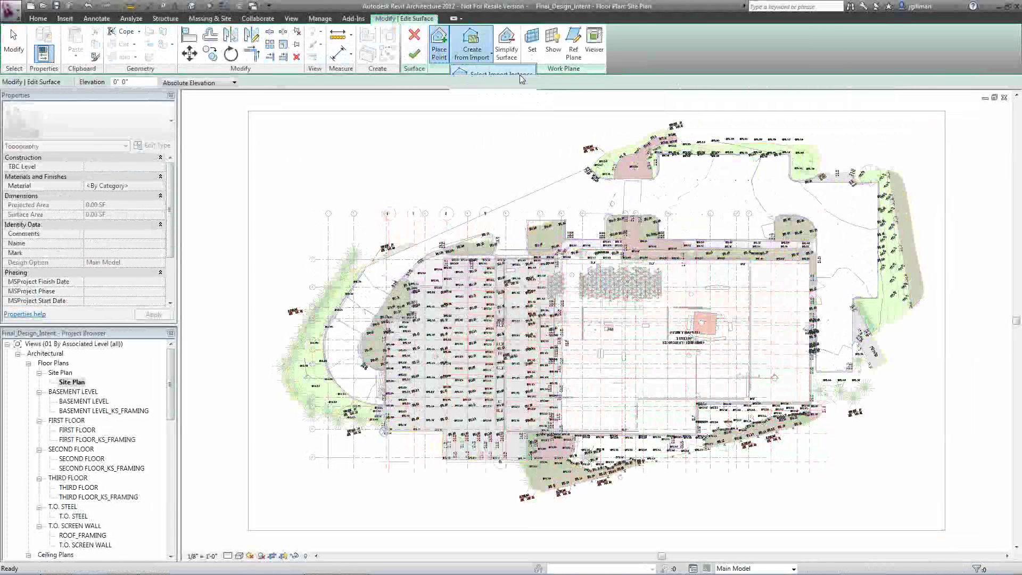
{"action": "left_click", "coordinate": [606, 170]}
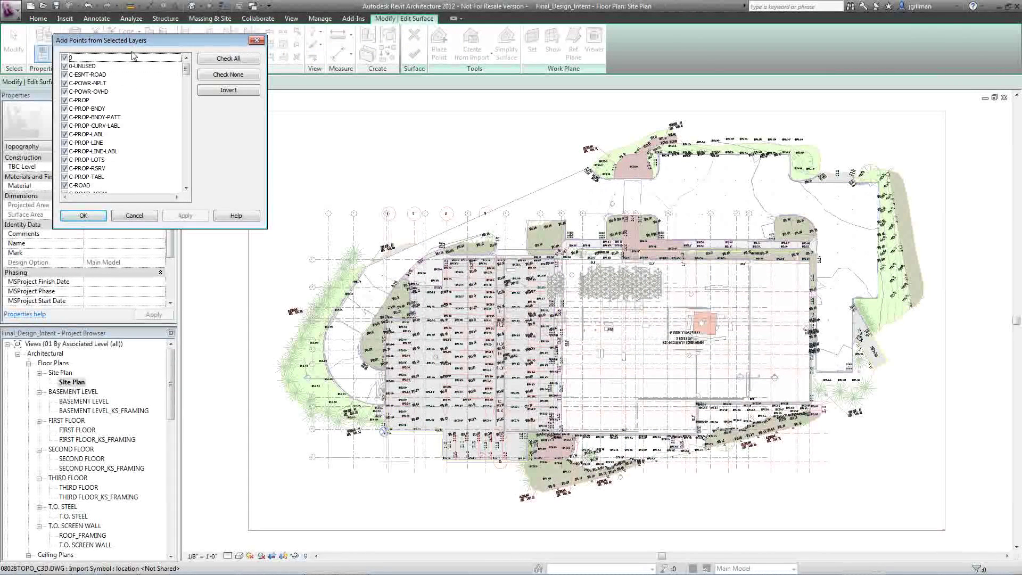
{"action": "left_click", "coordinate": [89, 126]}
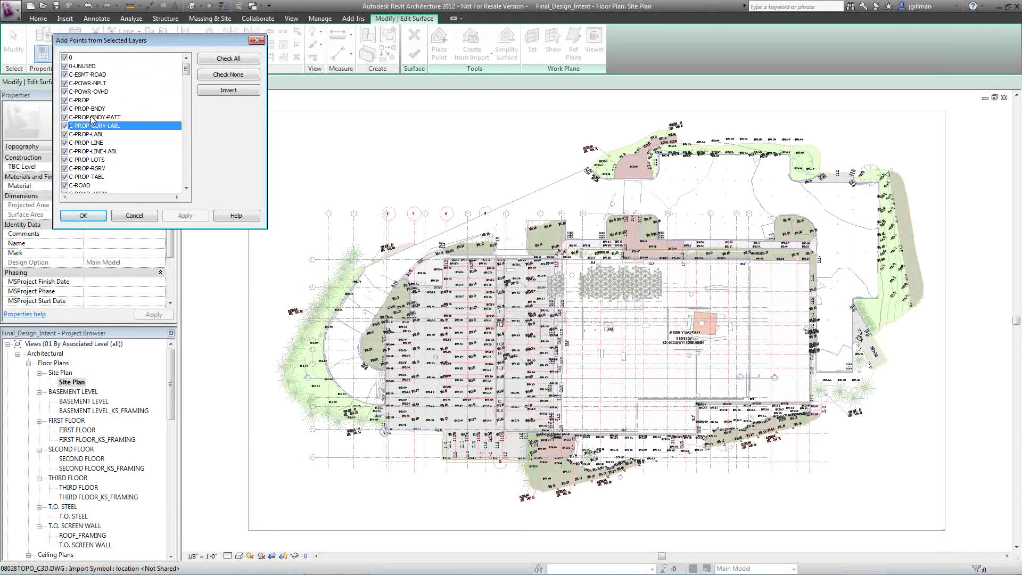
{"action": "scroll", "coordinate": [92, 121], "scroll_direction": "down", "scroll_amount": 12}
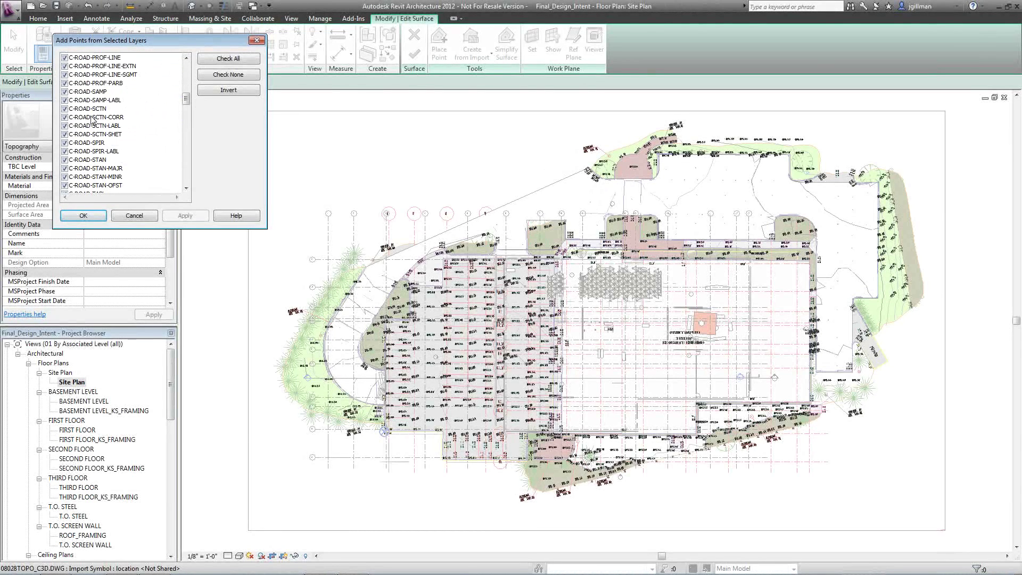
{"action": "scroll", "coordinate": [93, 120], "scroll_direction": "down", "scroll_amount": 10}
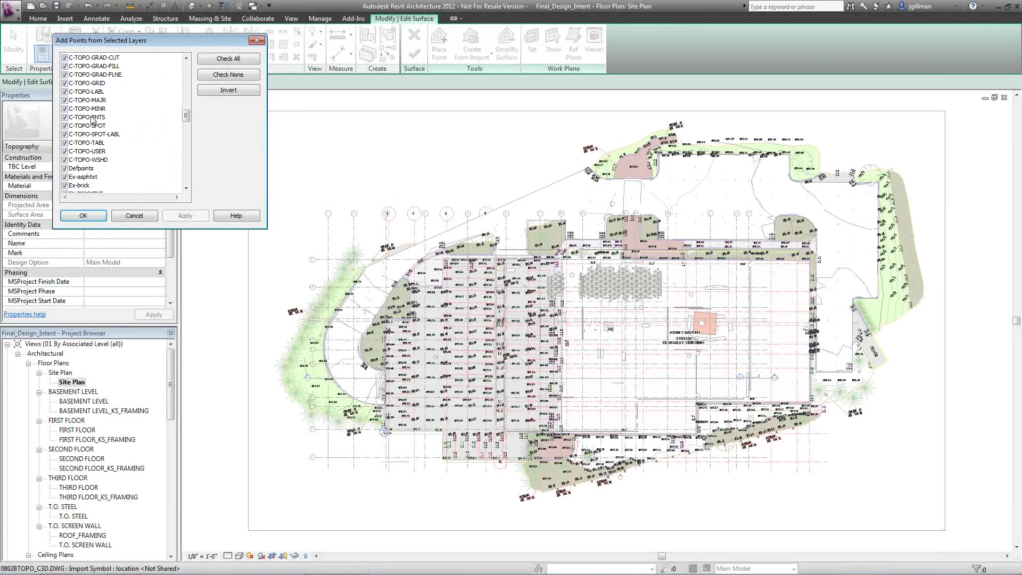
{"action": "left_click", "coordinate": [92, 100]}
{"action": "left_click", "coordinate": [92, 110]}
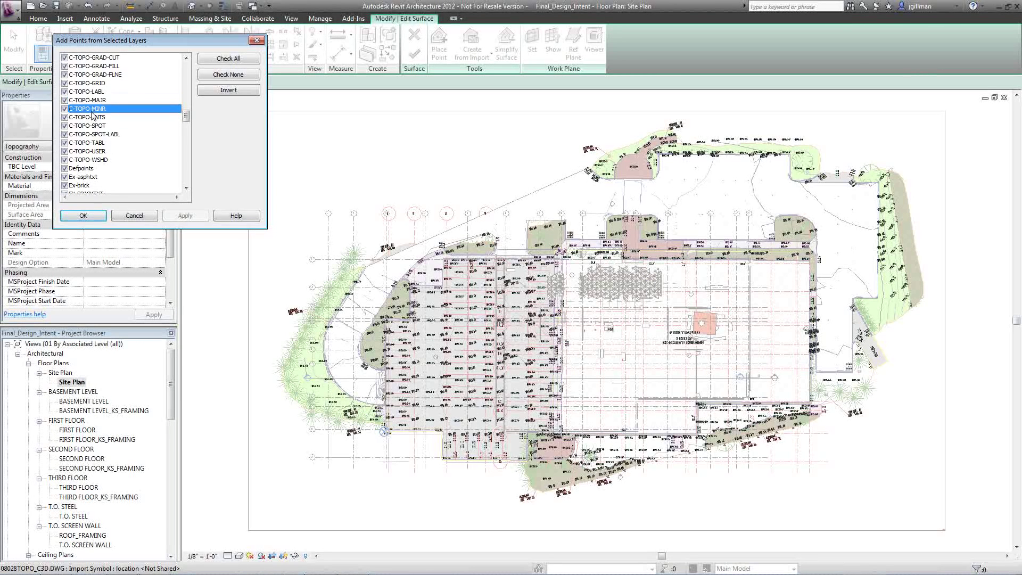
{"action": "left_click", "coordinate": [94, 101]}
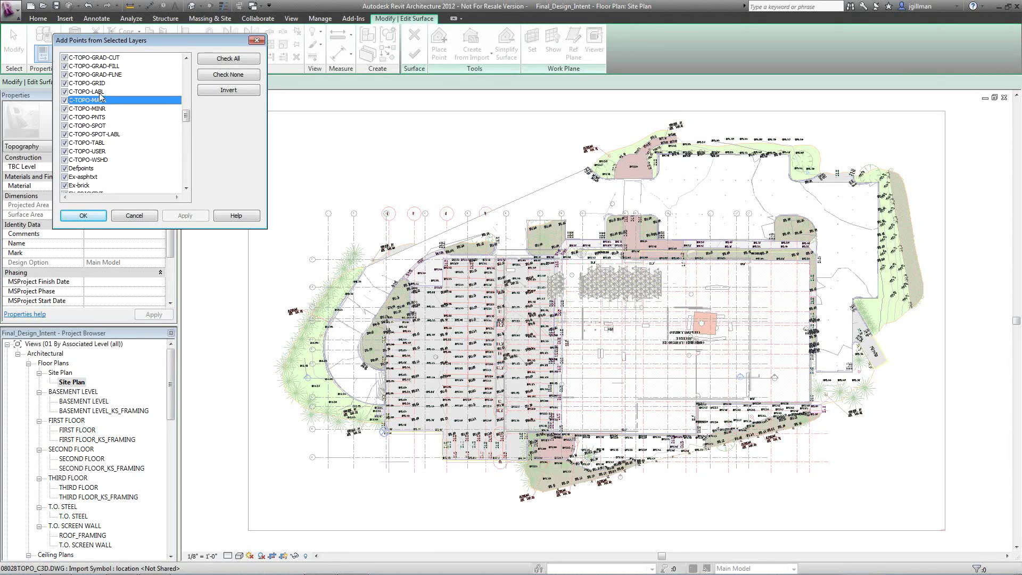
{"action": "scroll", "coordinate": [101, 96], "scroll_direction": "down", "scroll_amount": 9}
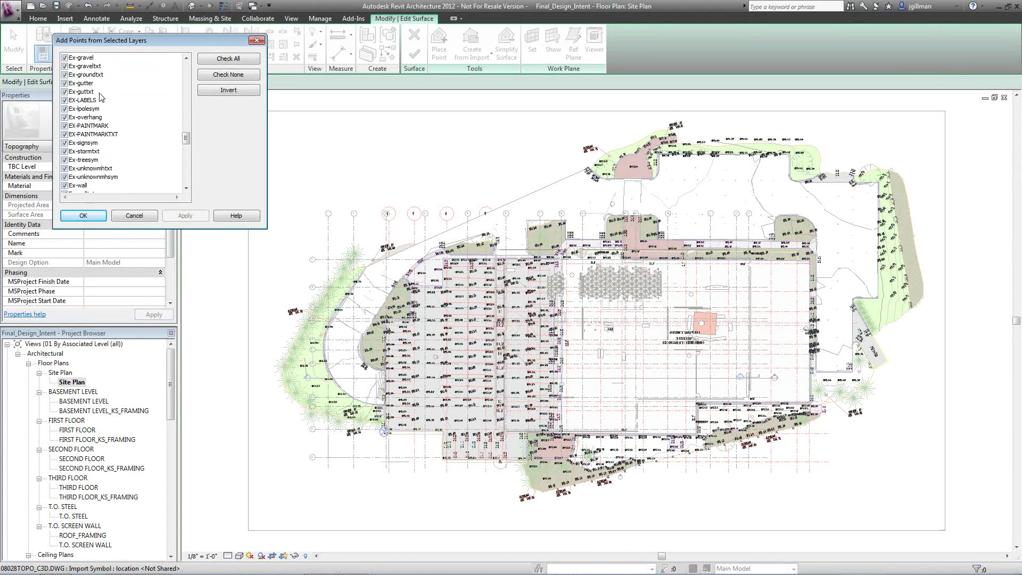
{"action": "scroll", "coordinate": [101, 97], "scroll_direction": "down", "scroll_amount": 4}
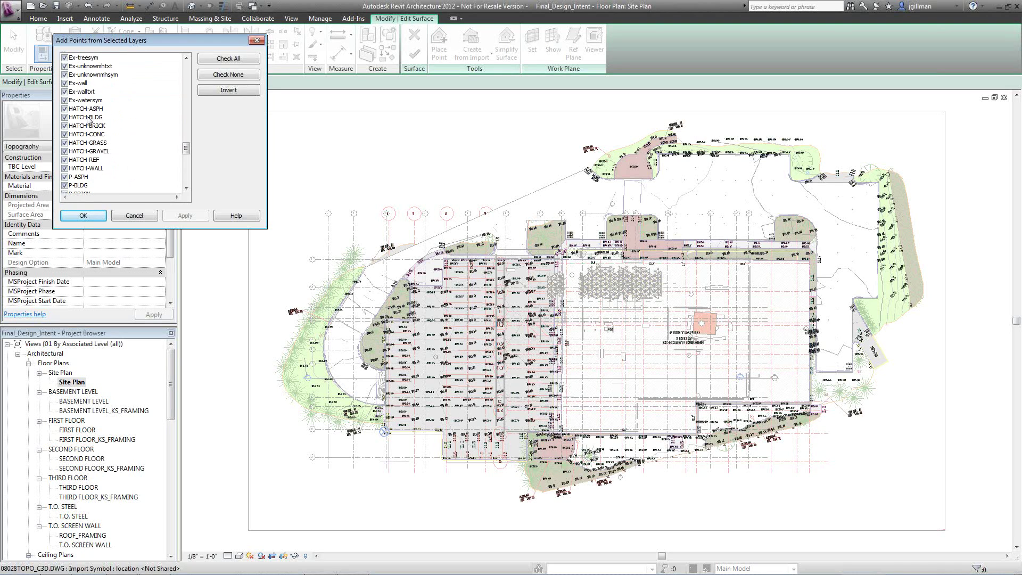
{"action": "scroll", "coordinate": [84, 120], "scroll_direction": "up", "scroll_amount": 12}
{"action": "scroll", "coordinate": [85, 120], "scroll_direction": "up", "scroll_amount": 4}
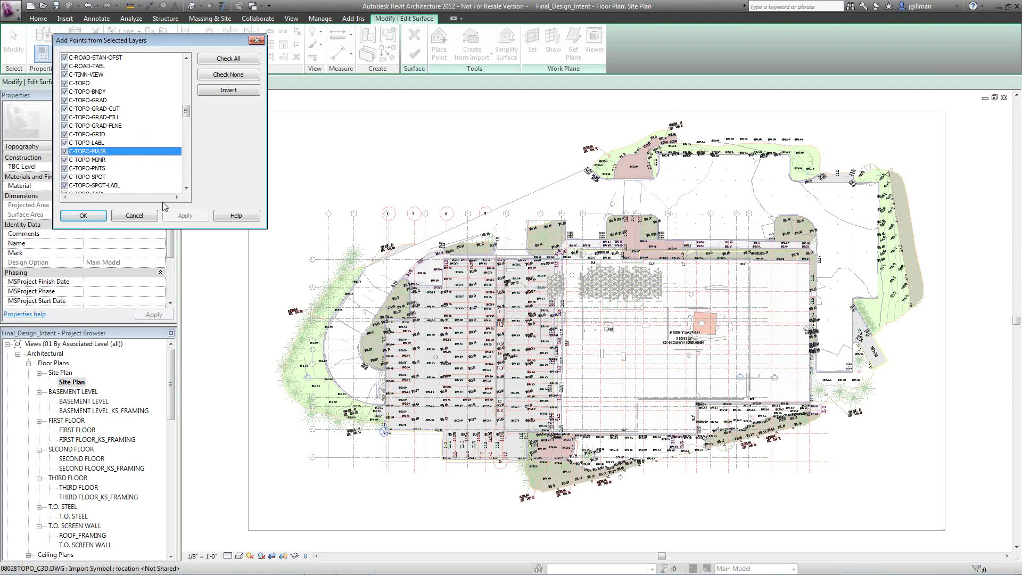
{"action": "left_click", "coordinate": [142, 217]}
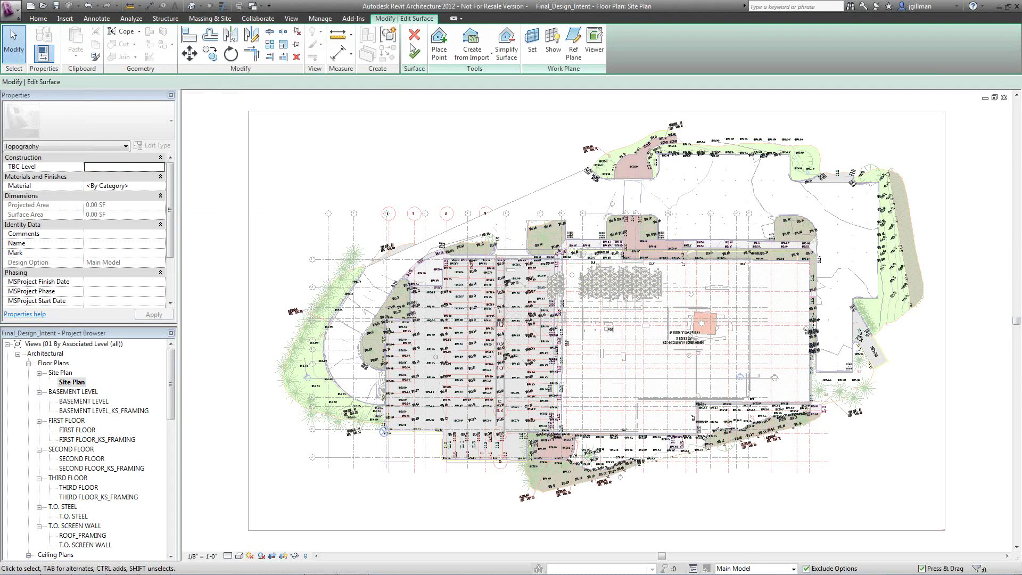
{"action": "left_click", "coordinate": [415, 36]}
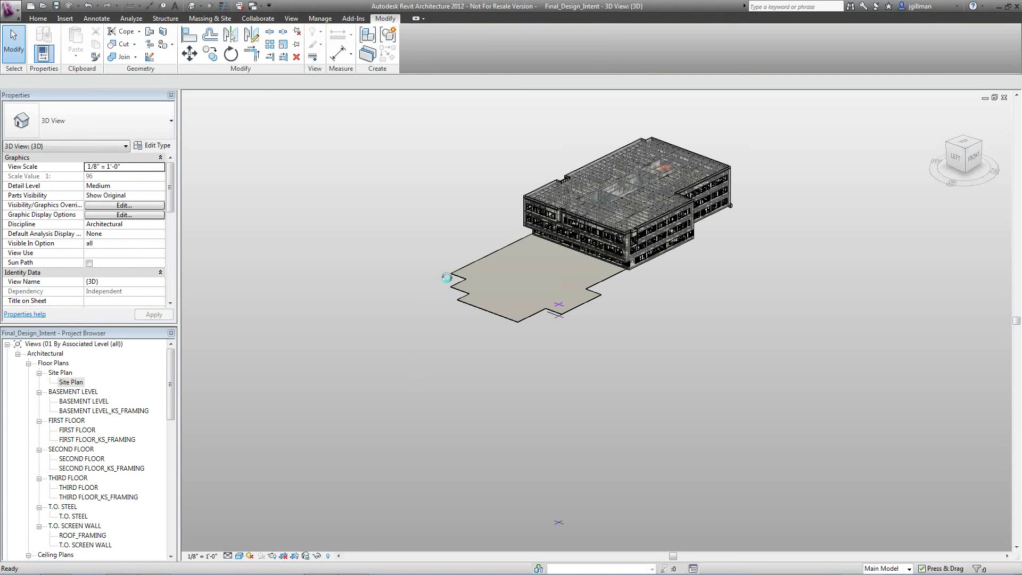
Reveal hidden elements in the 3D view, unhide the TRAPELO_SITE group, and exit reveal mode
{"action": "key", "text": "r"}
{"action": "key", "text": "h"}
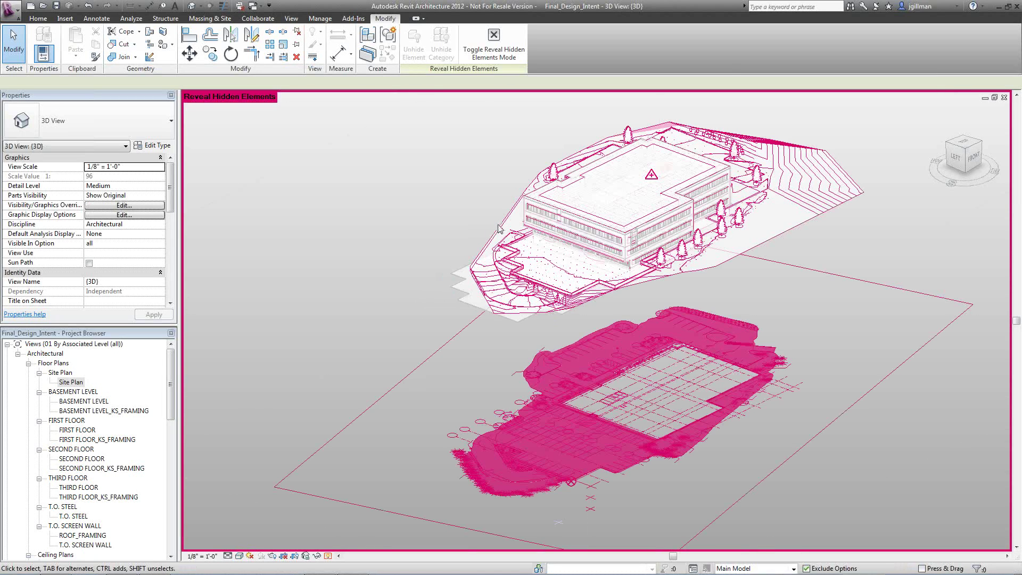
{"action": "left_click", "coordinate": [498, 228]}
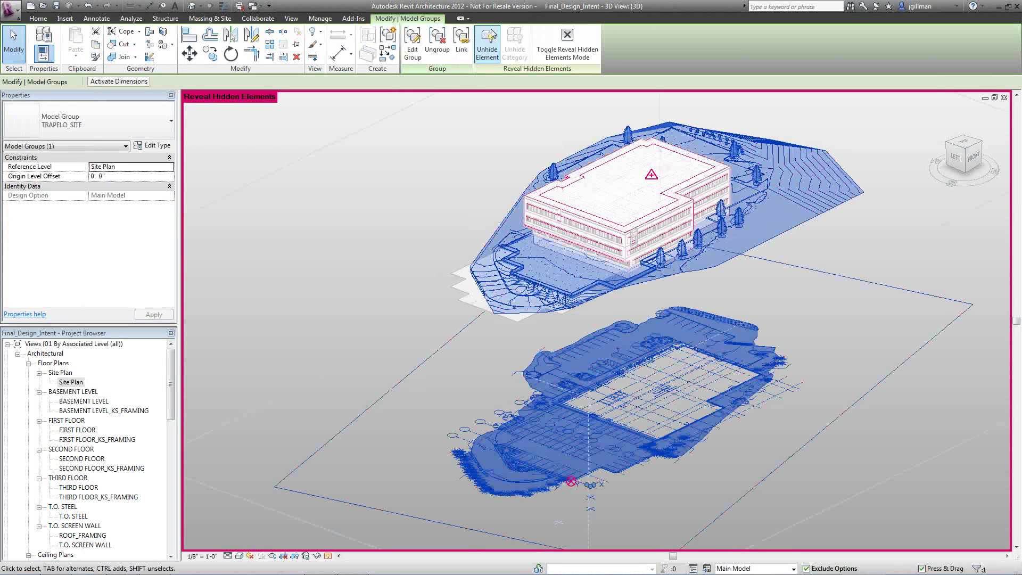
{"action": "left_click", "coordinate": [487, 43]}
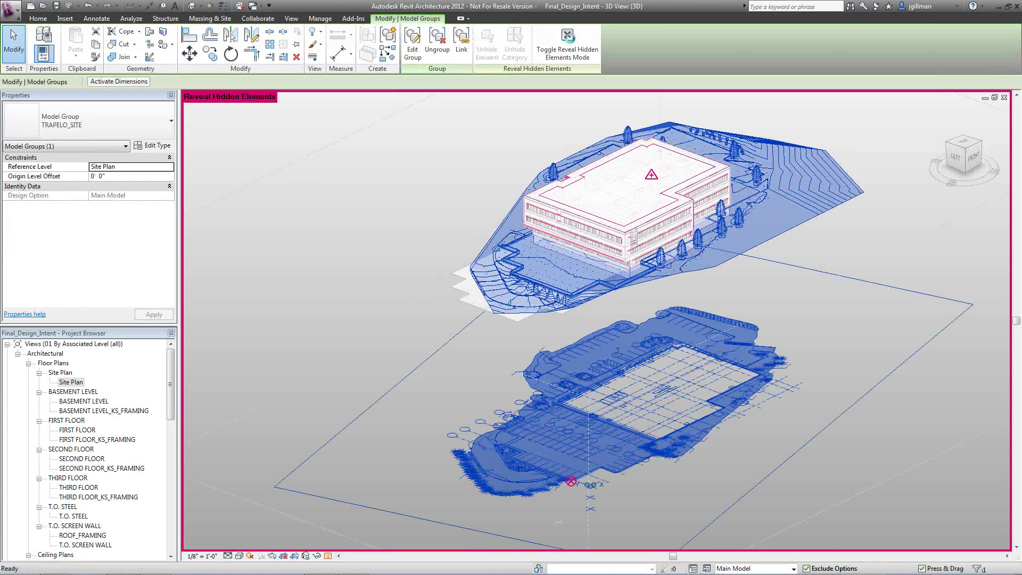
{"action": "left_click", "coordinate": [568, 40]}
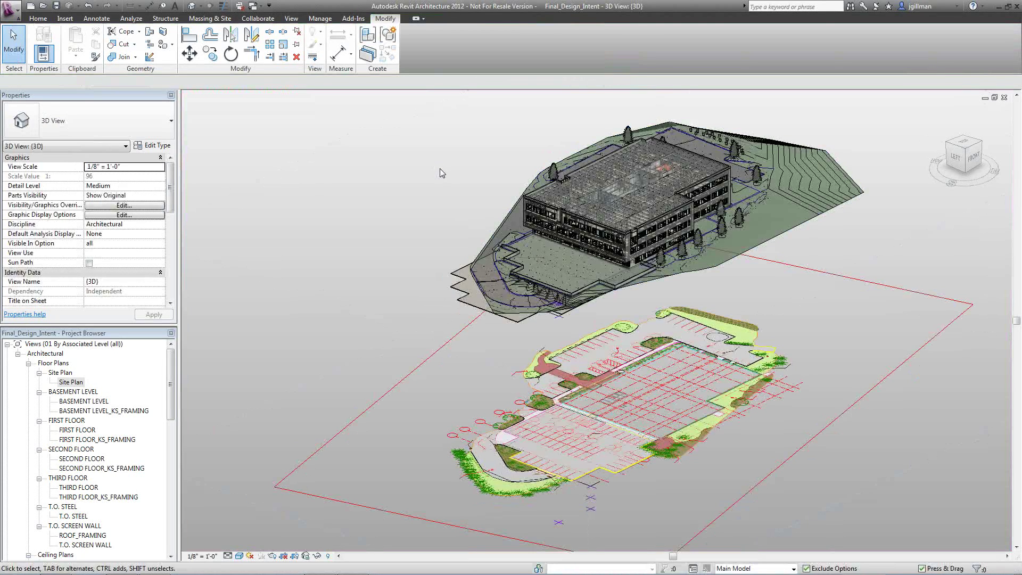
Orbit the 3D view to see the building on its terrain from another side
{"action": "left_click", "coordinate": [585, 151]}
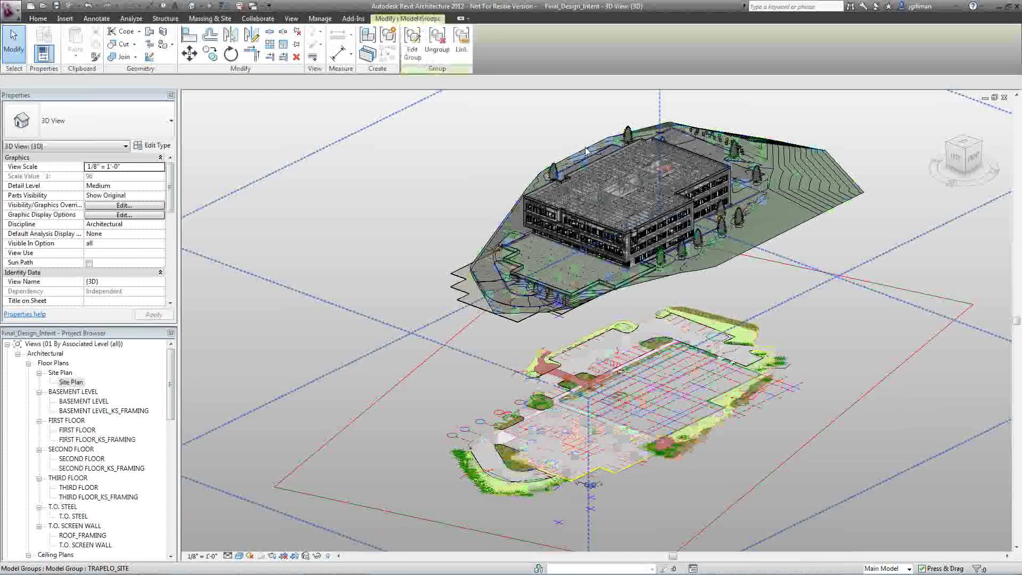
{"action": "key", "text": "Escape"}
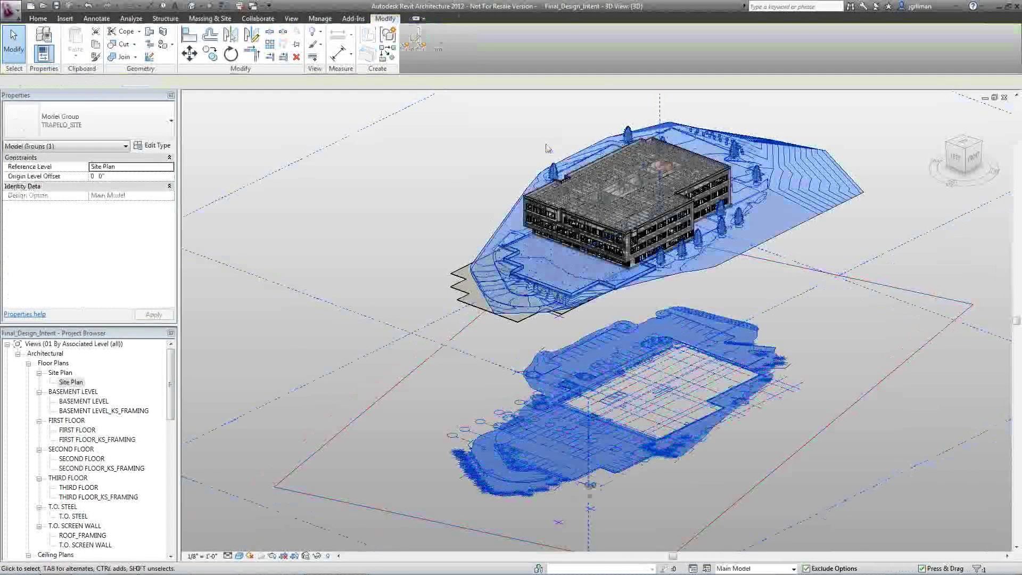
{"action": "left_click", "coordinate": [769, 147]}
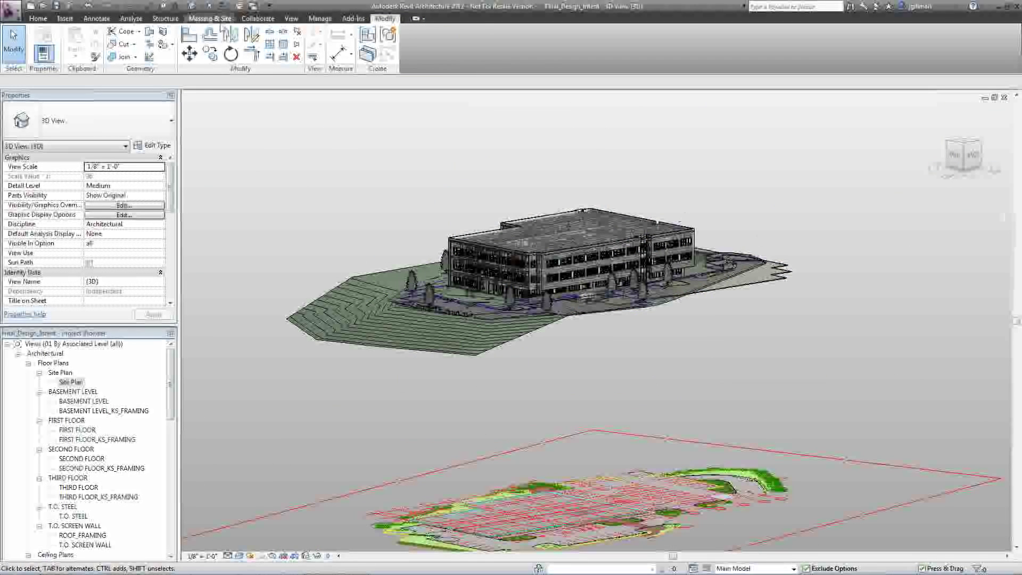
Switch to the Massing & Site tab to show the Model Site tools
{"action": "left_click", "coordinate": [217, 19]}
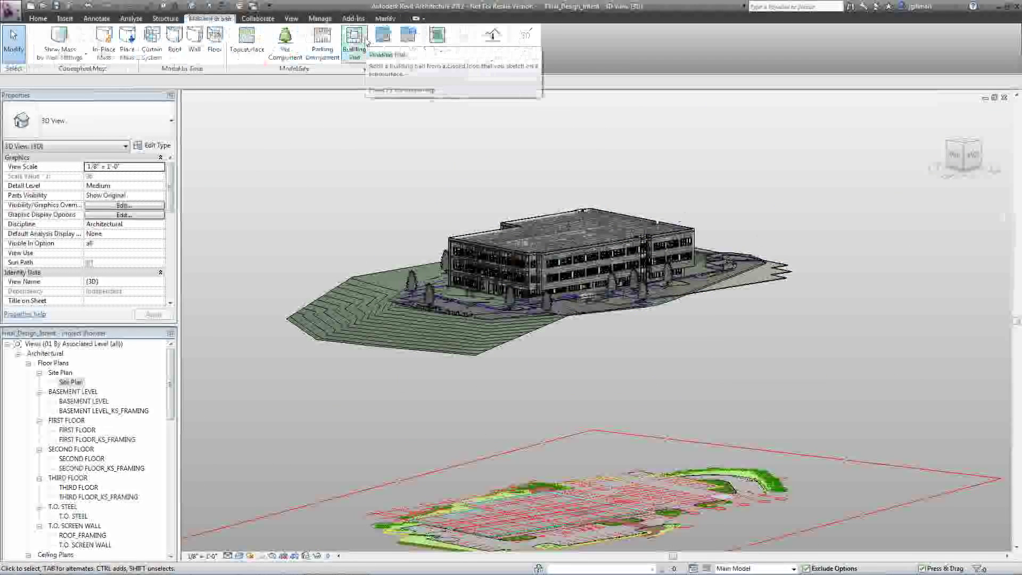